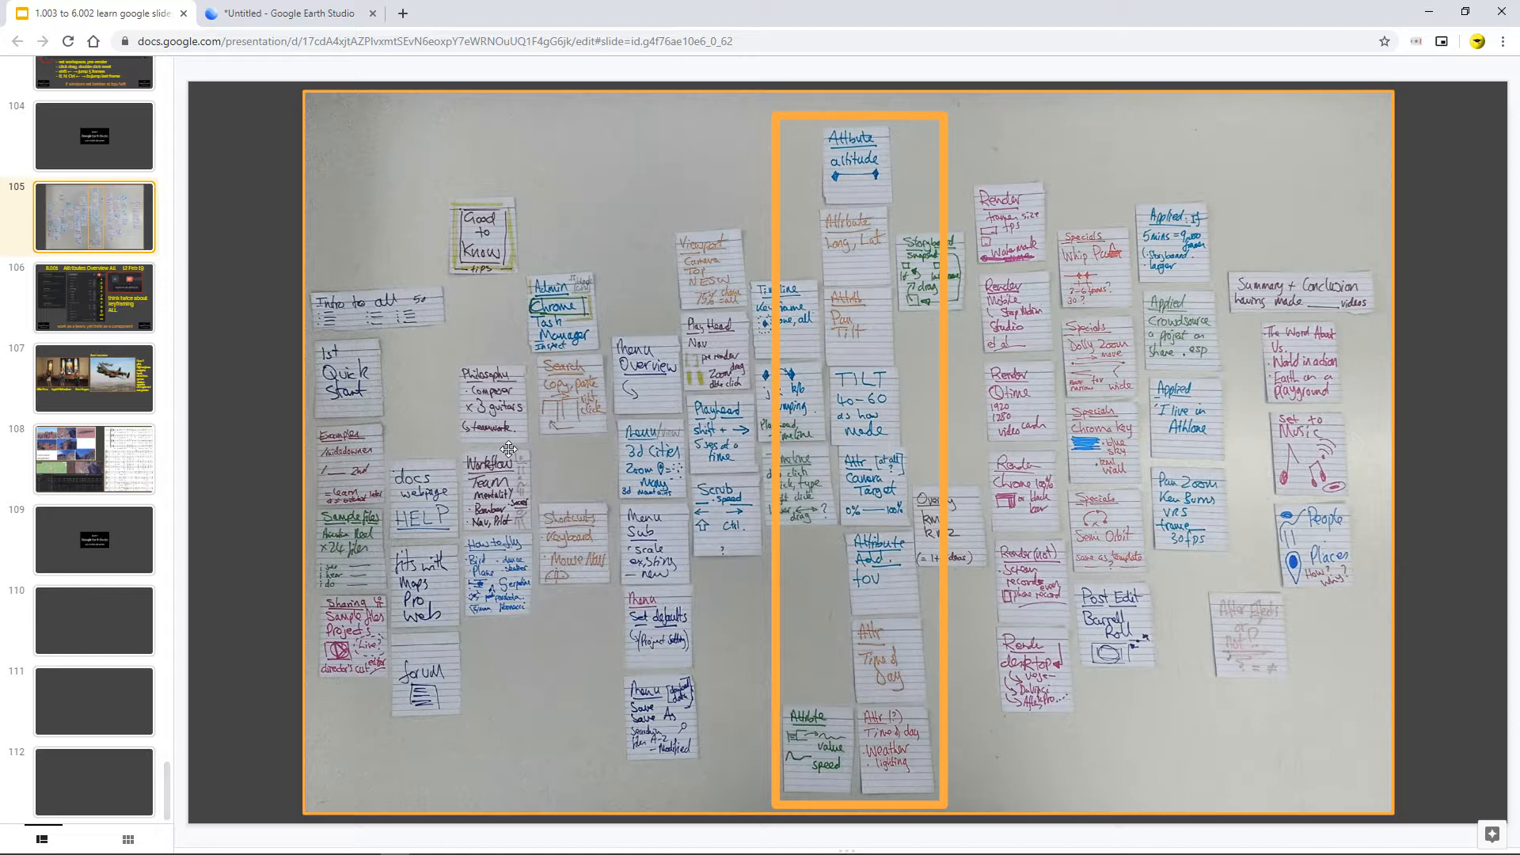
Step: Examine the elements of the 8.001 Attributes Overview All slide
left_click(72, 284)
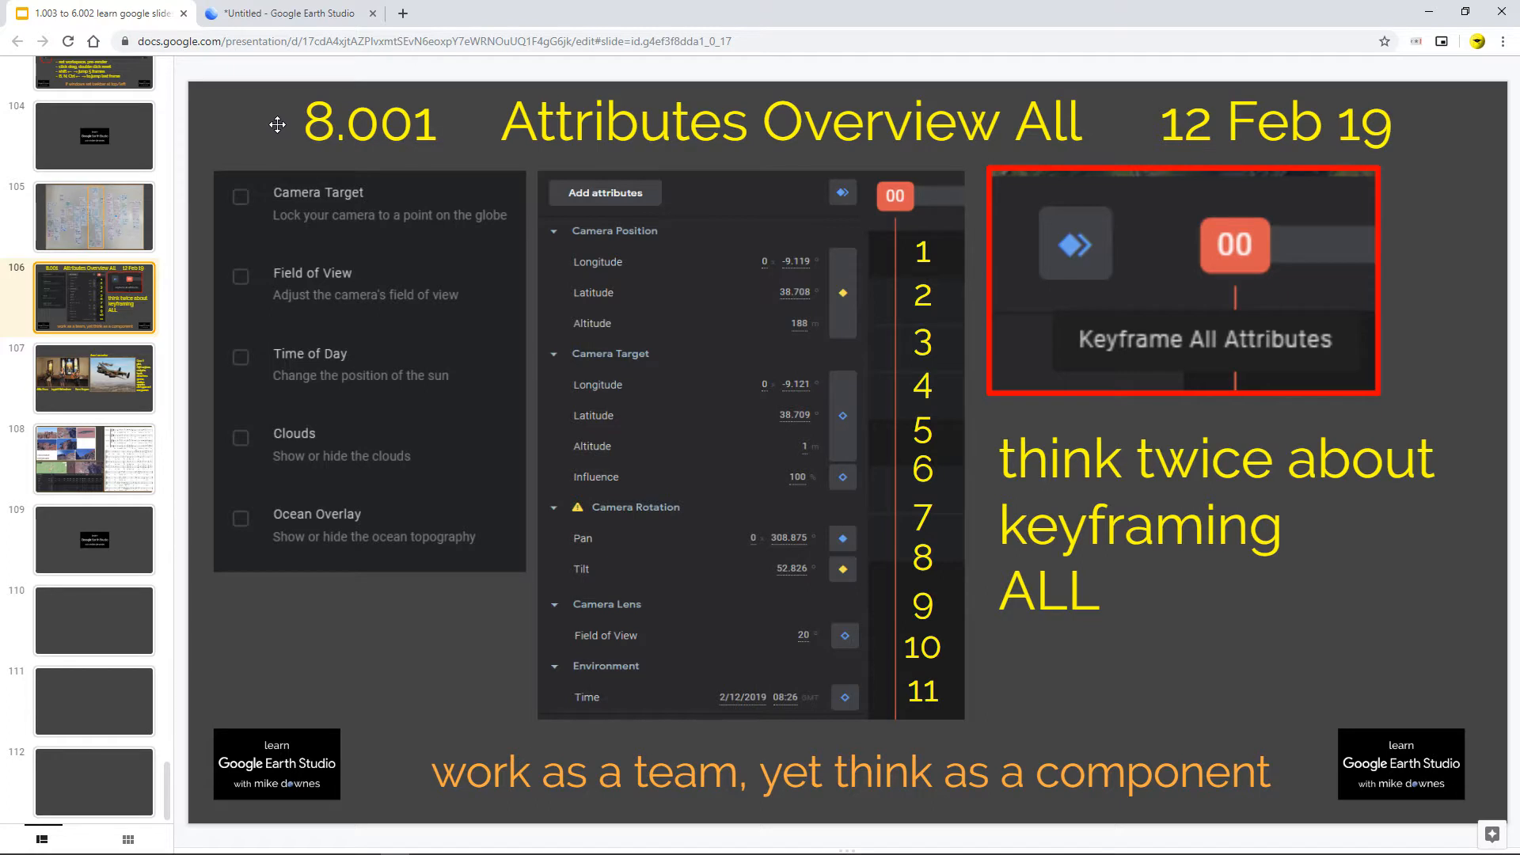
left_click(550, 769)
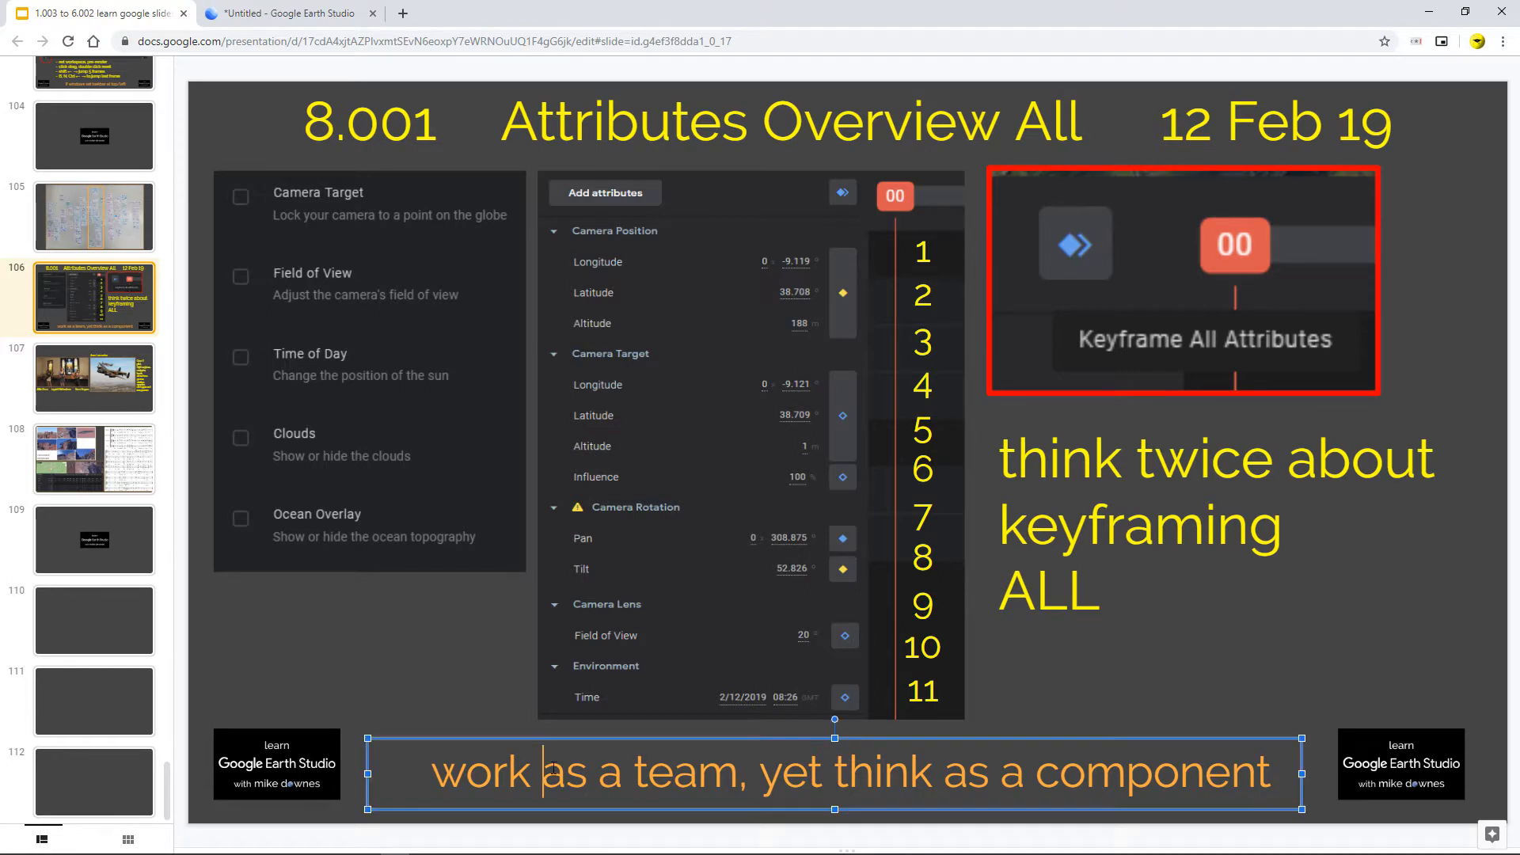
left_click(446, 664)
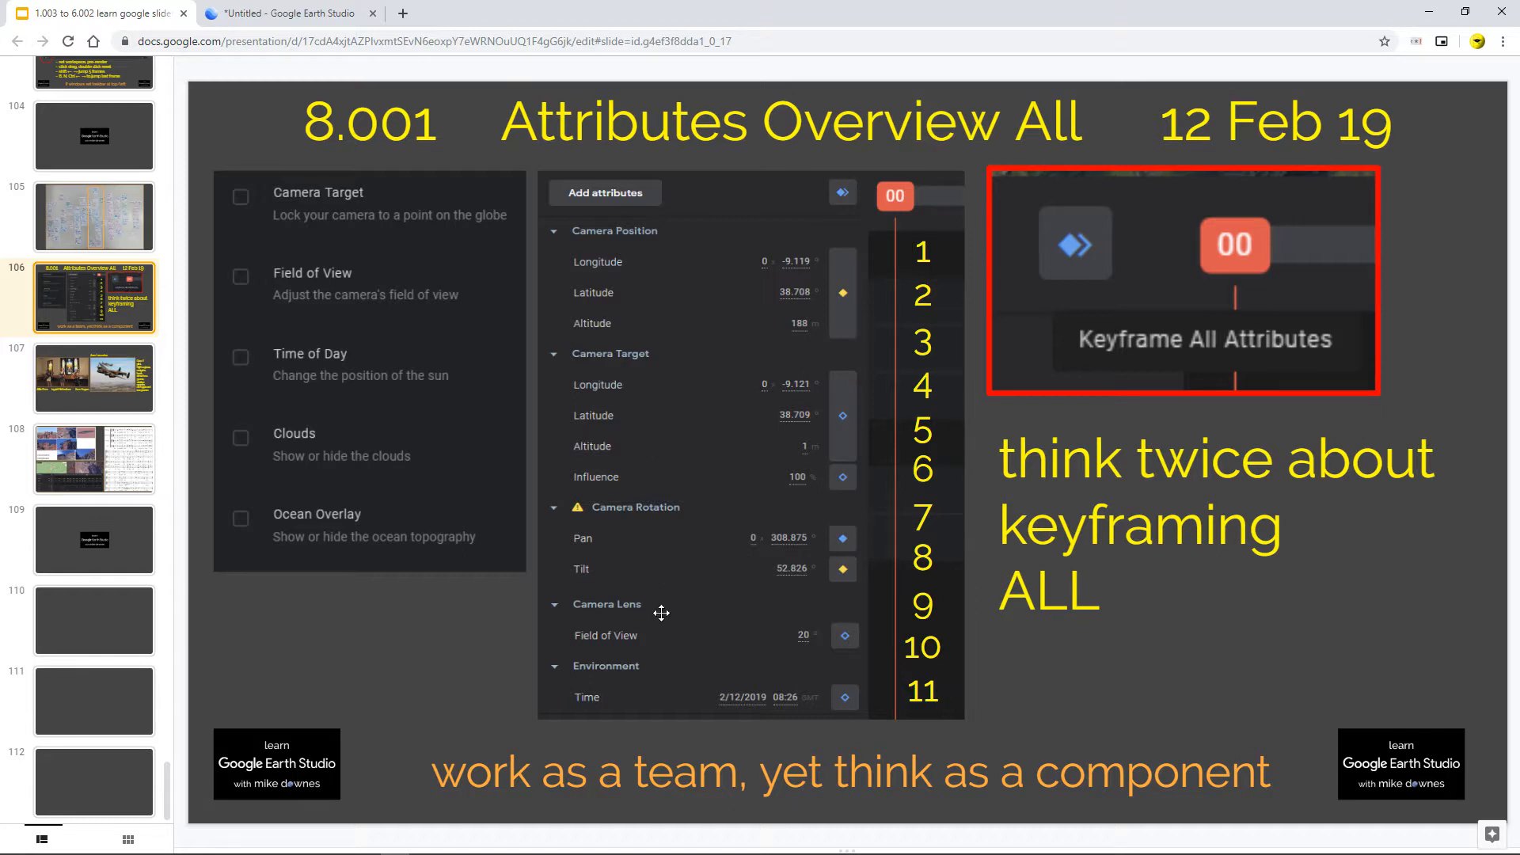
left_click(1146, 241)
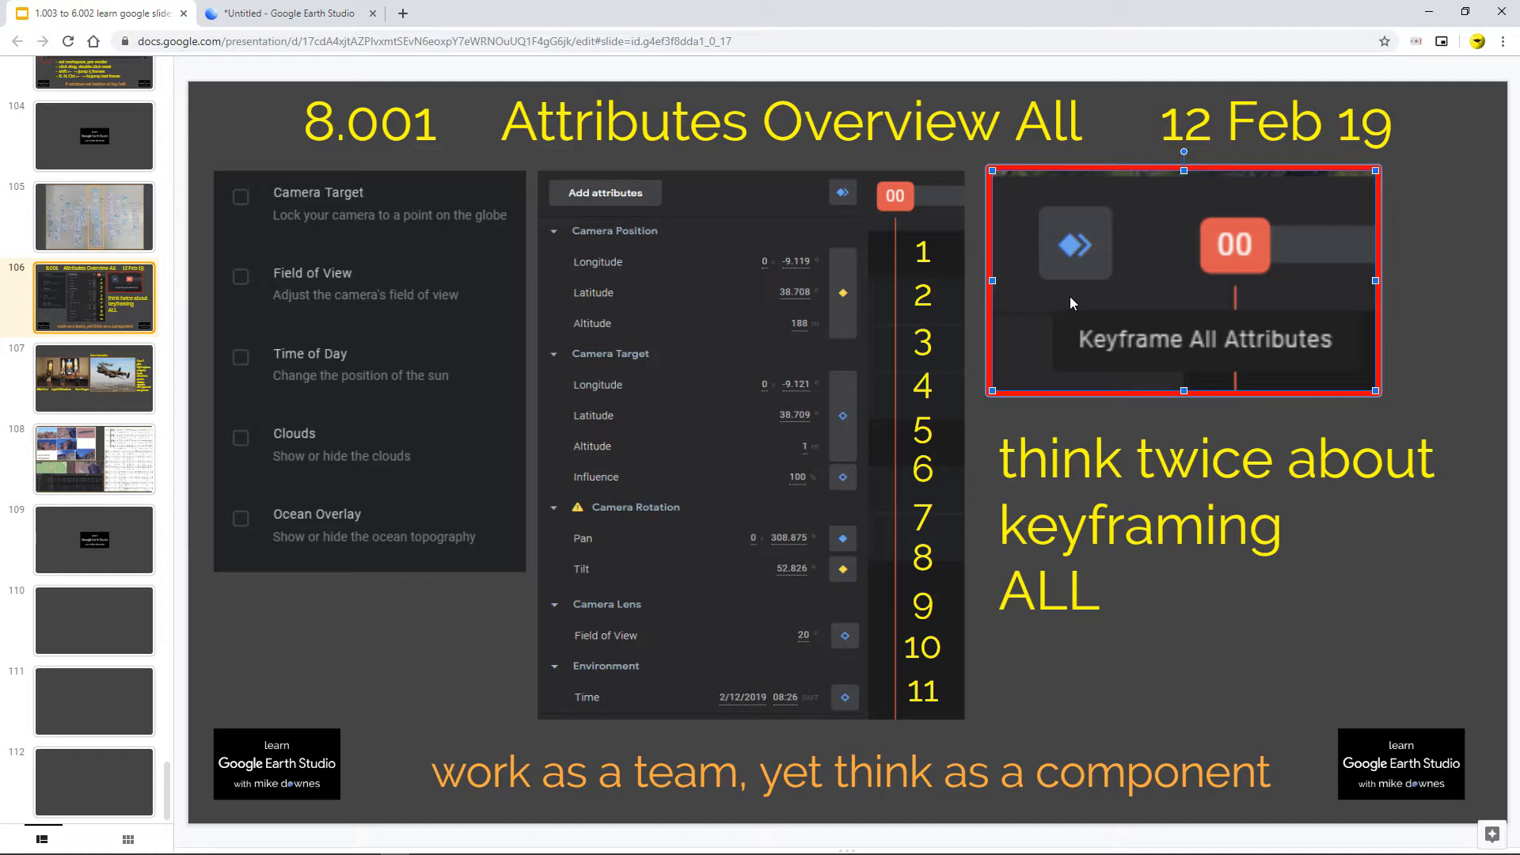
left_click(1132, 531)
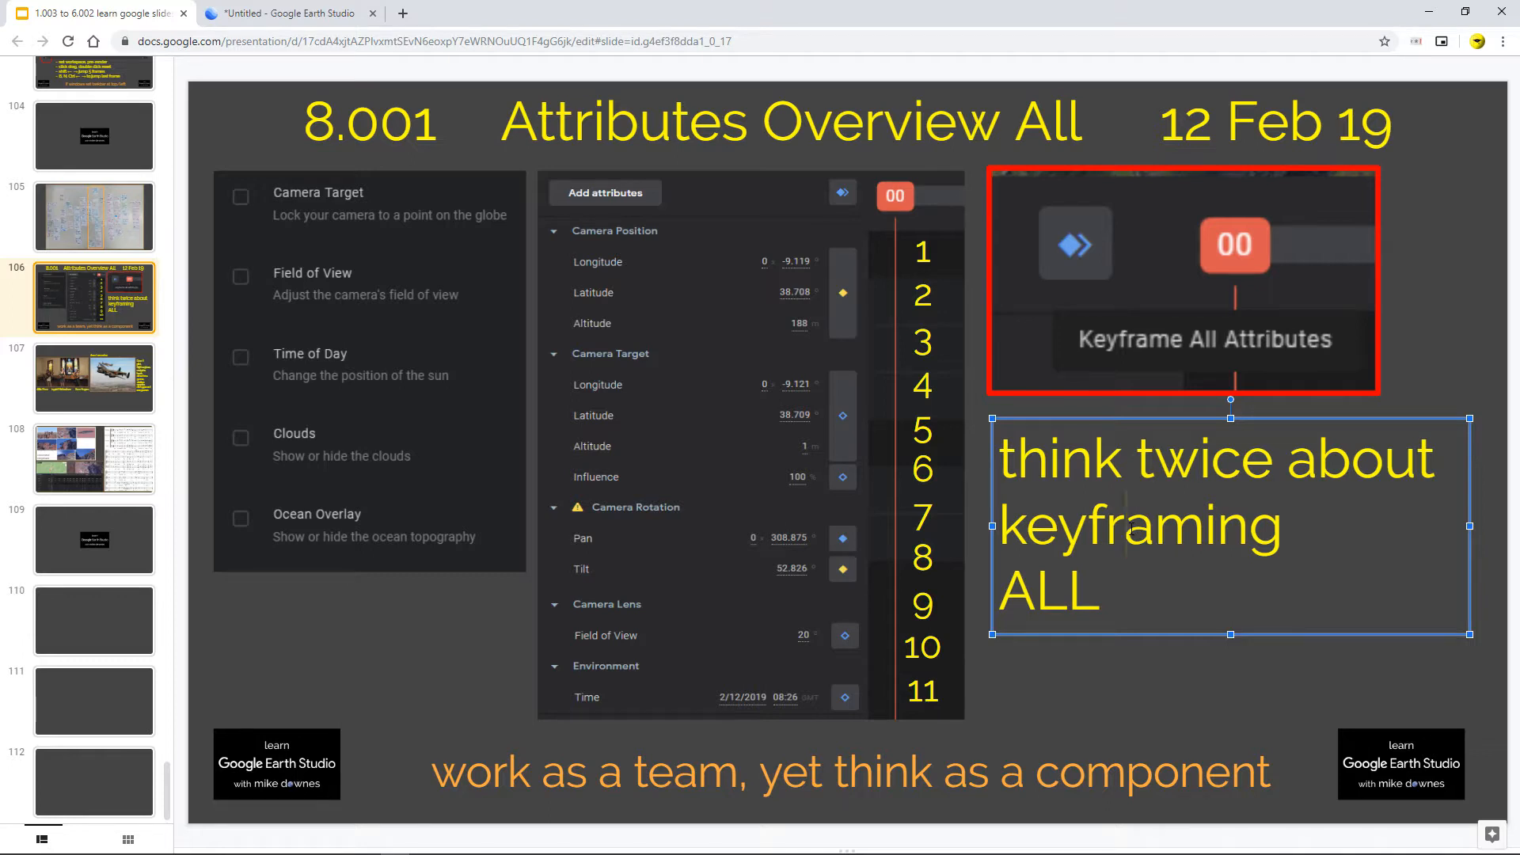
left_click(658, 339)
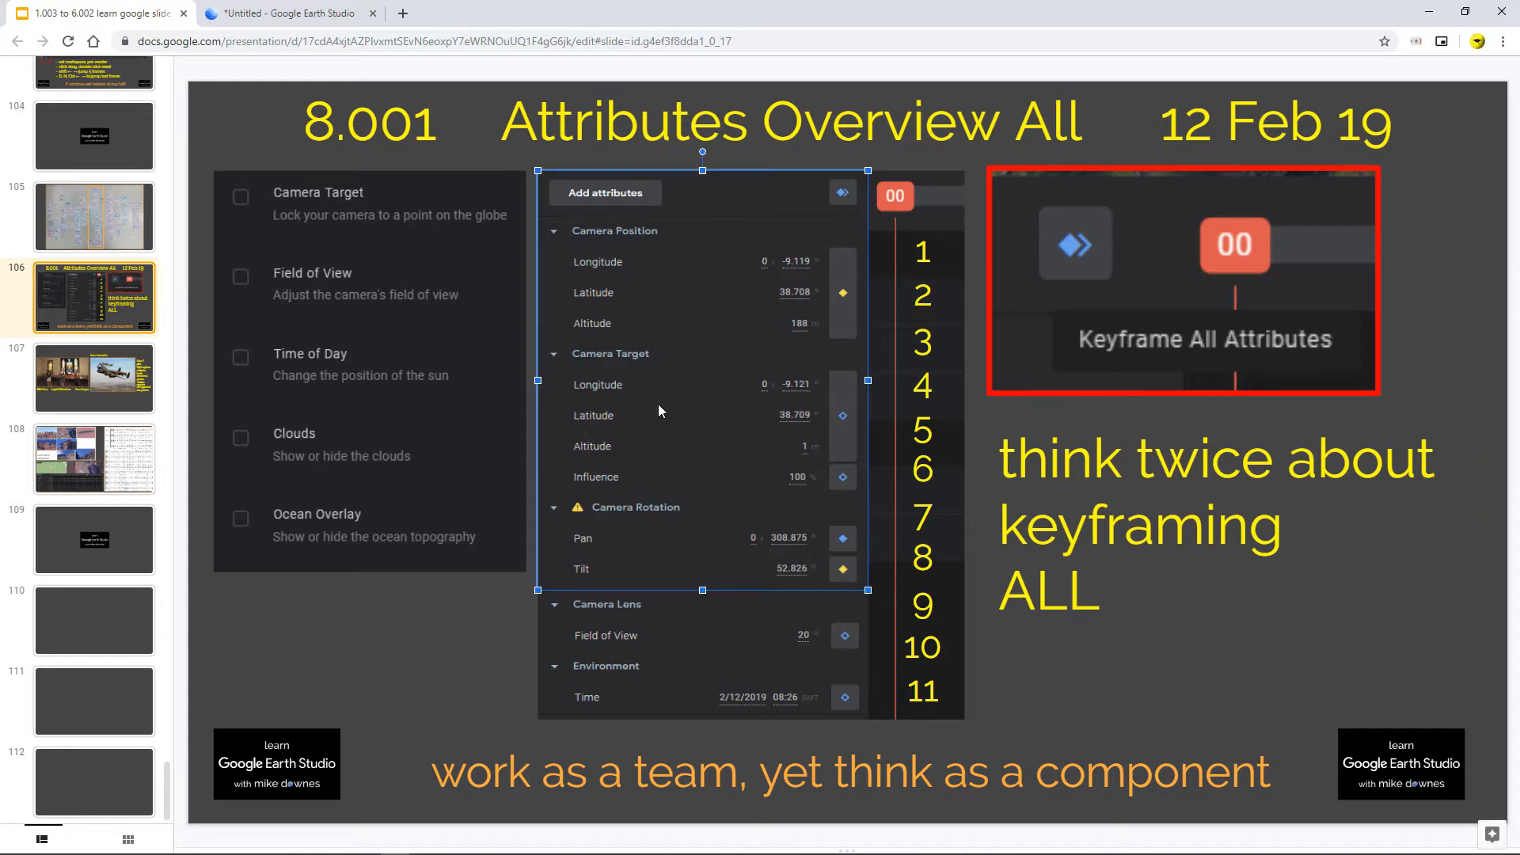
left_click(668, 634)
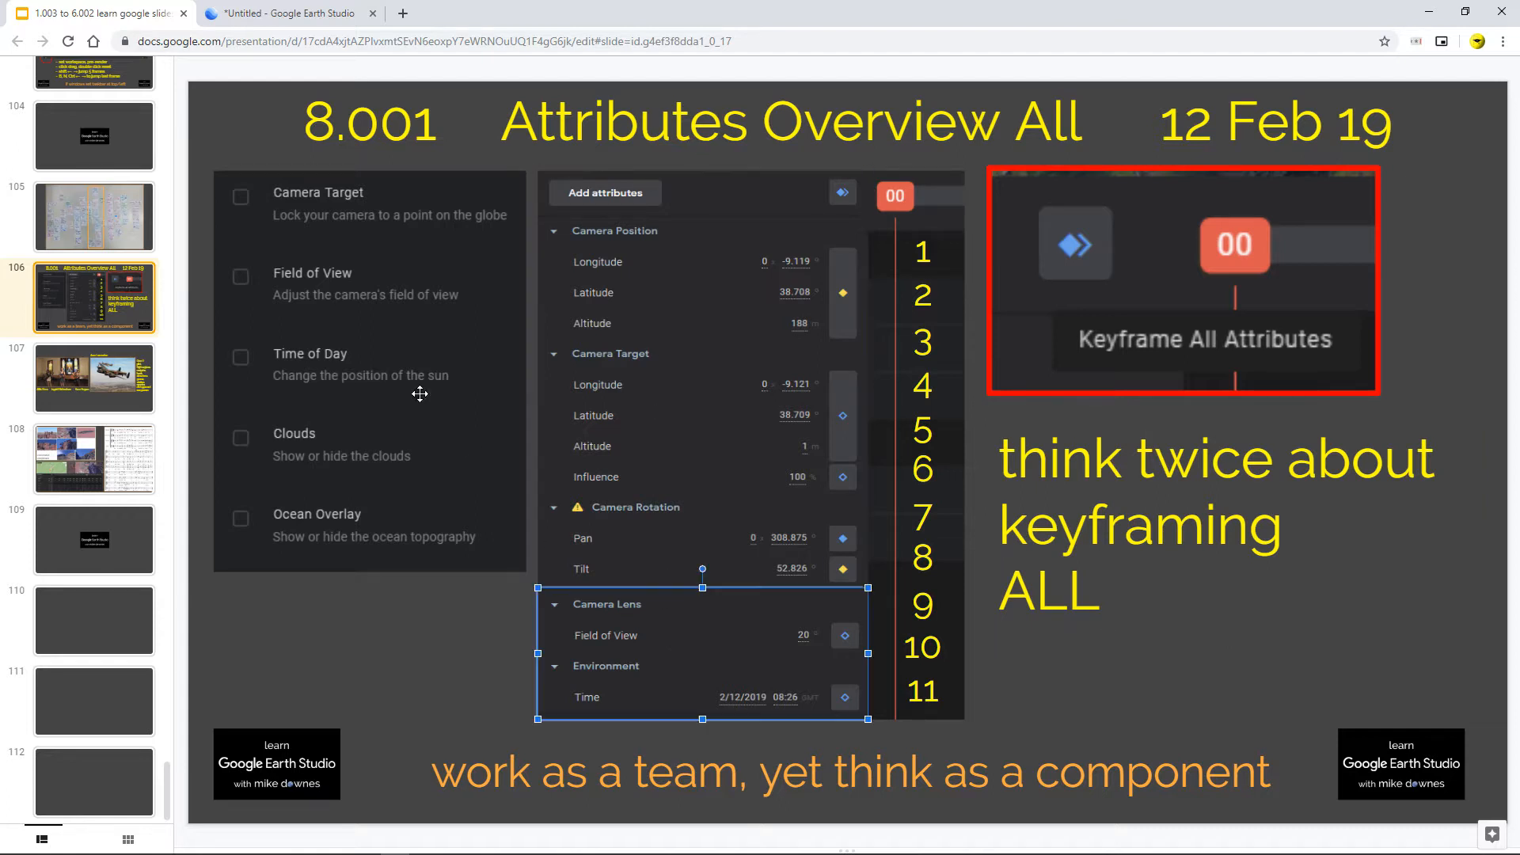
left_click(403, 373)
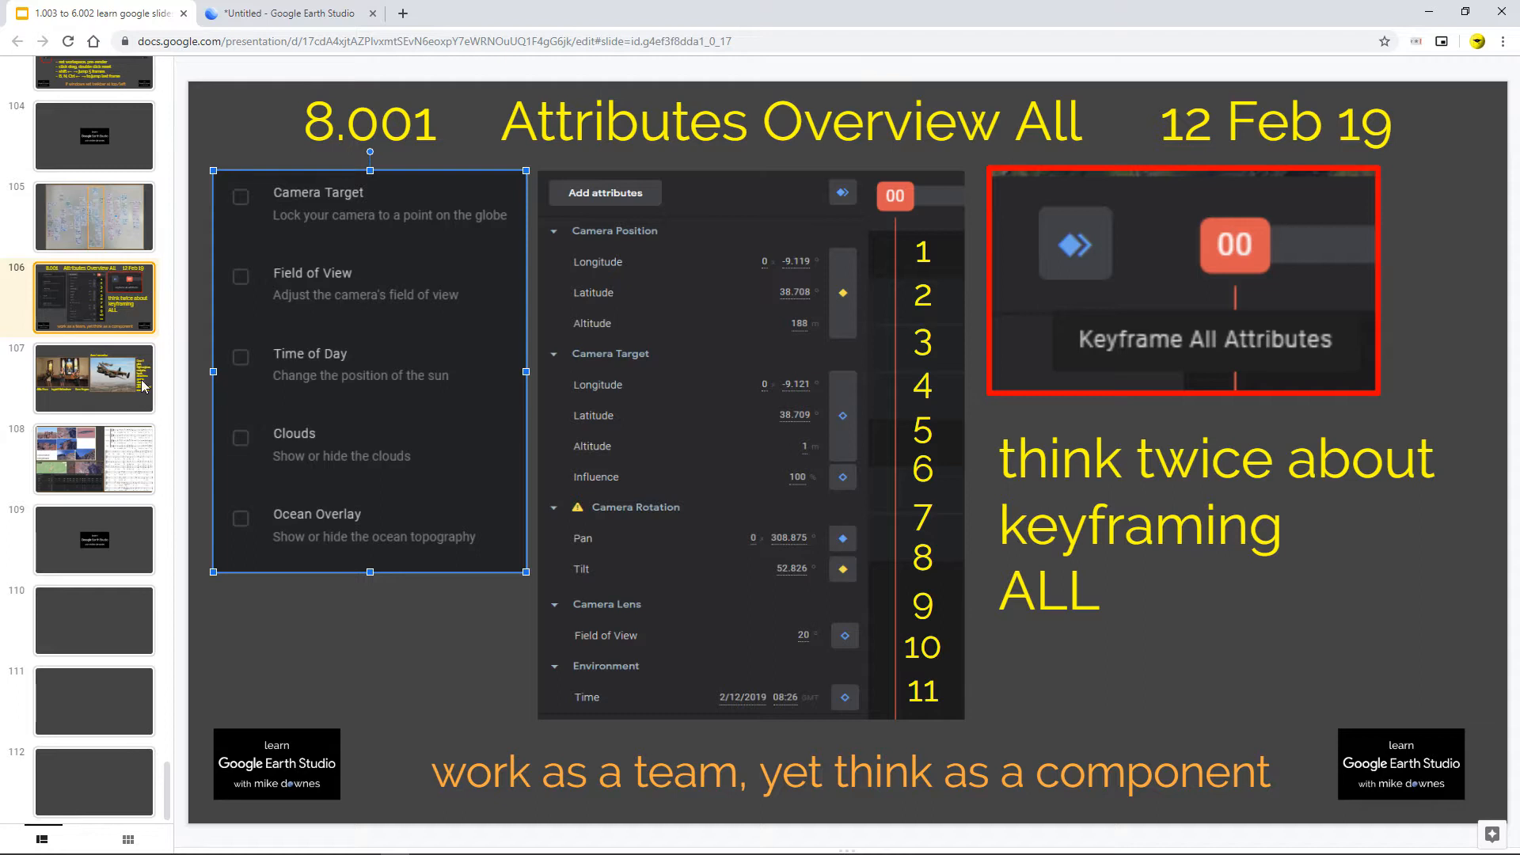
left_click(104, 311)
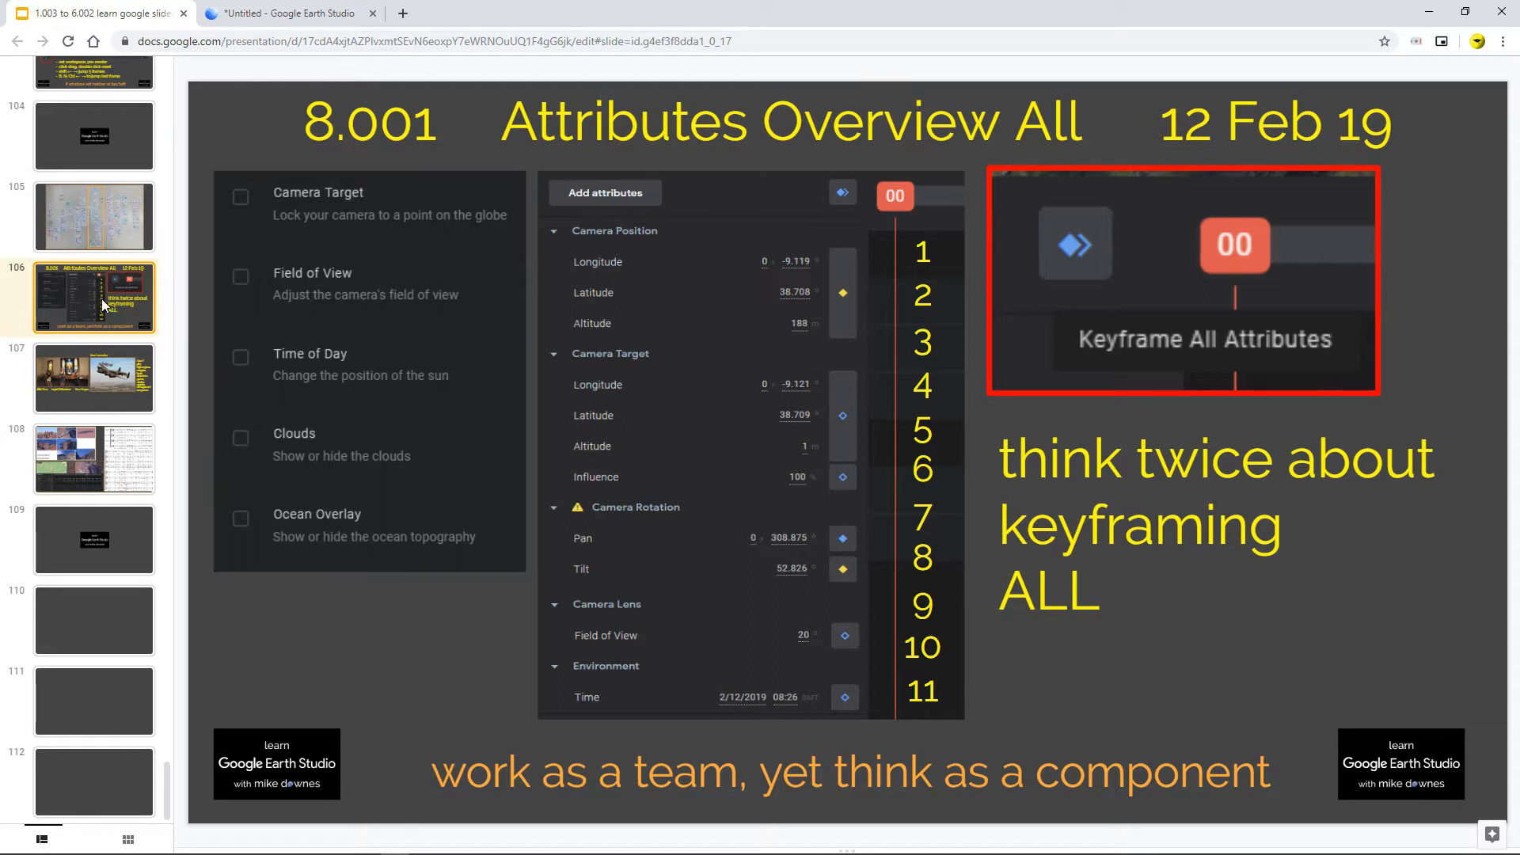
left_click(626, 773)
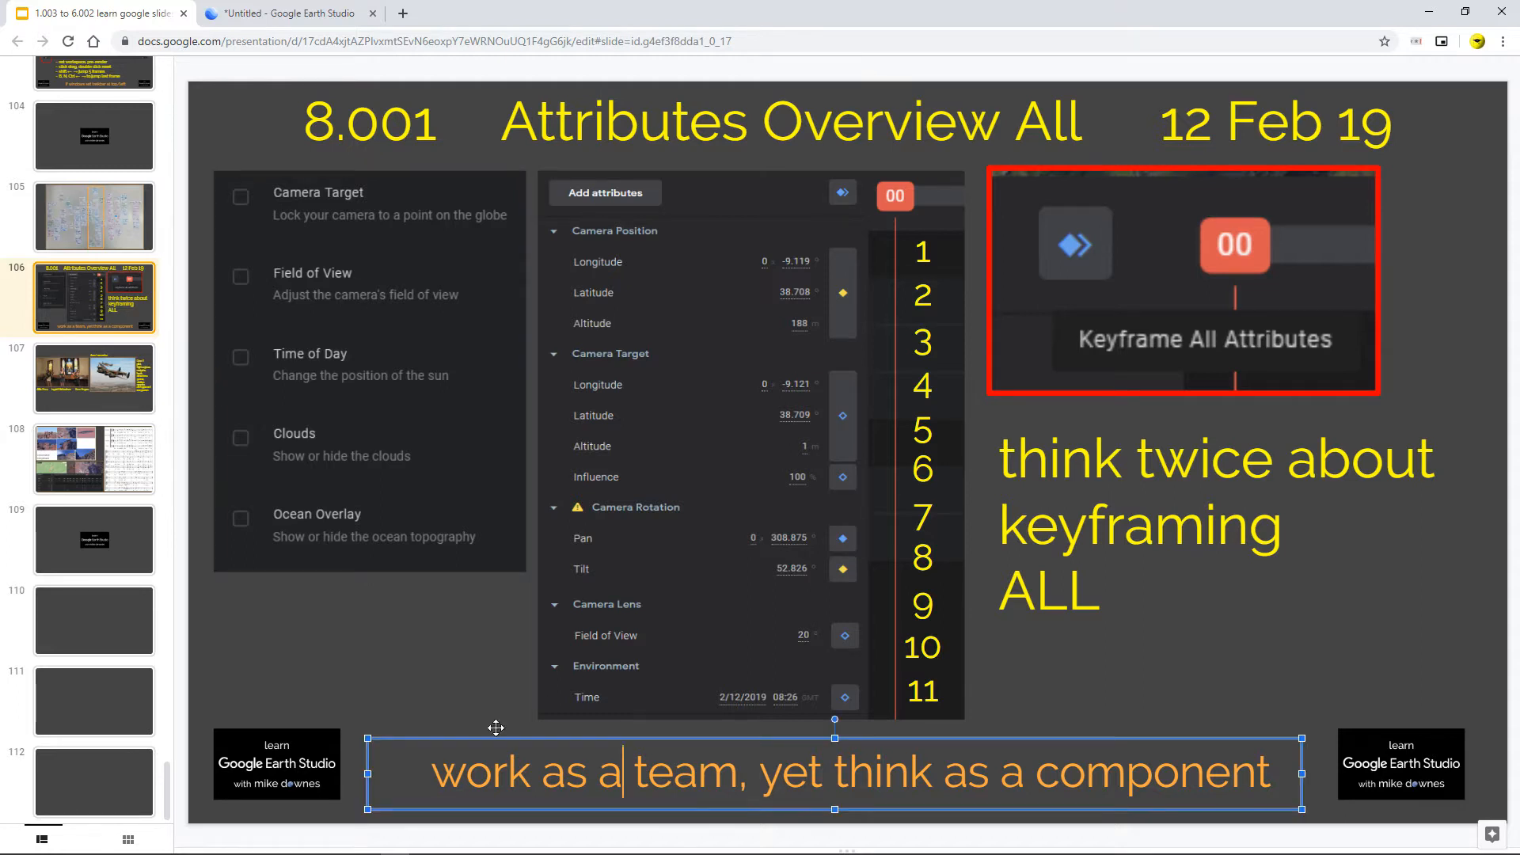
left_click(96, 382)
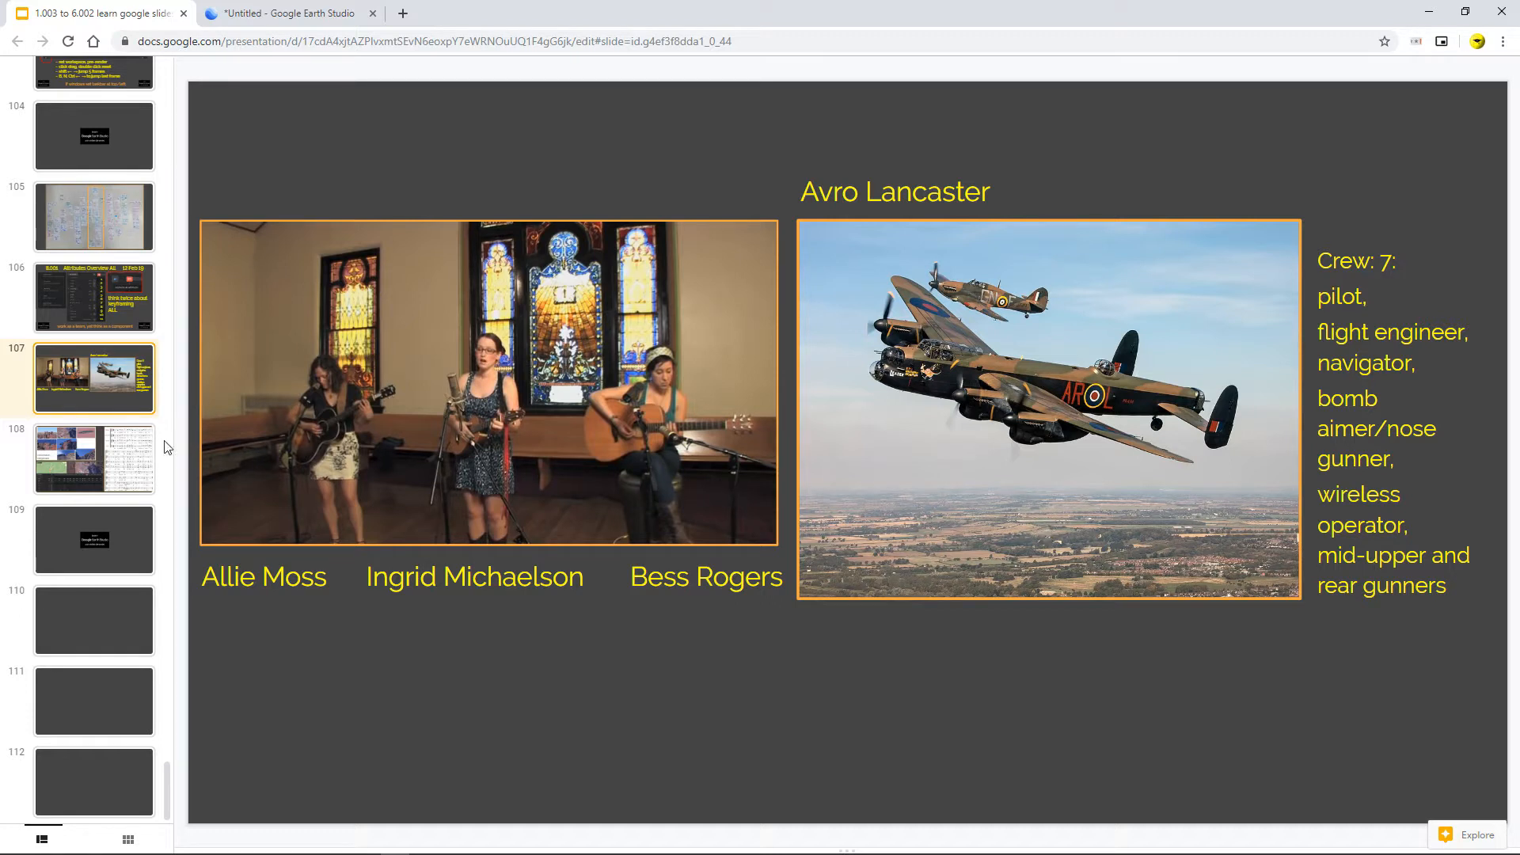
Step: Browse the example and storyboard slides 107 and 108, then return to the Attributes Overview slide
left_click(98, 453)
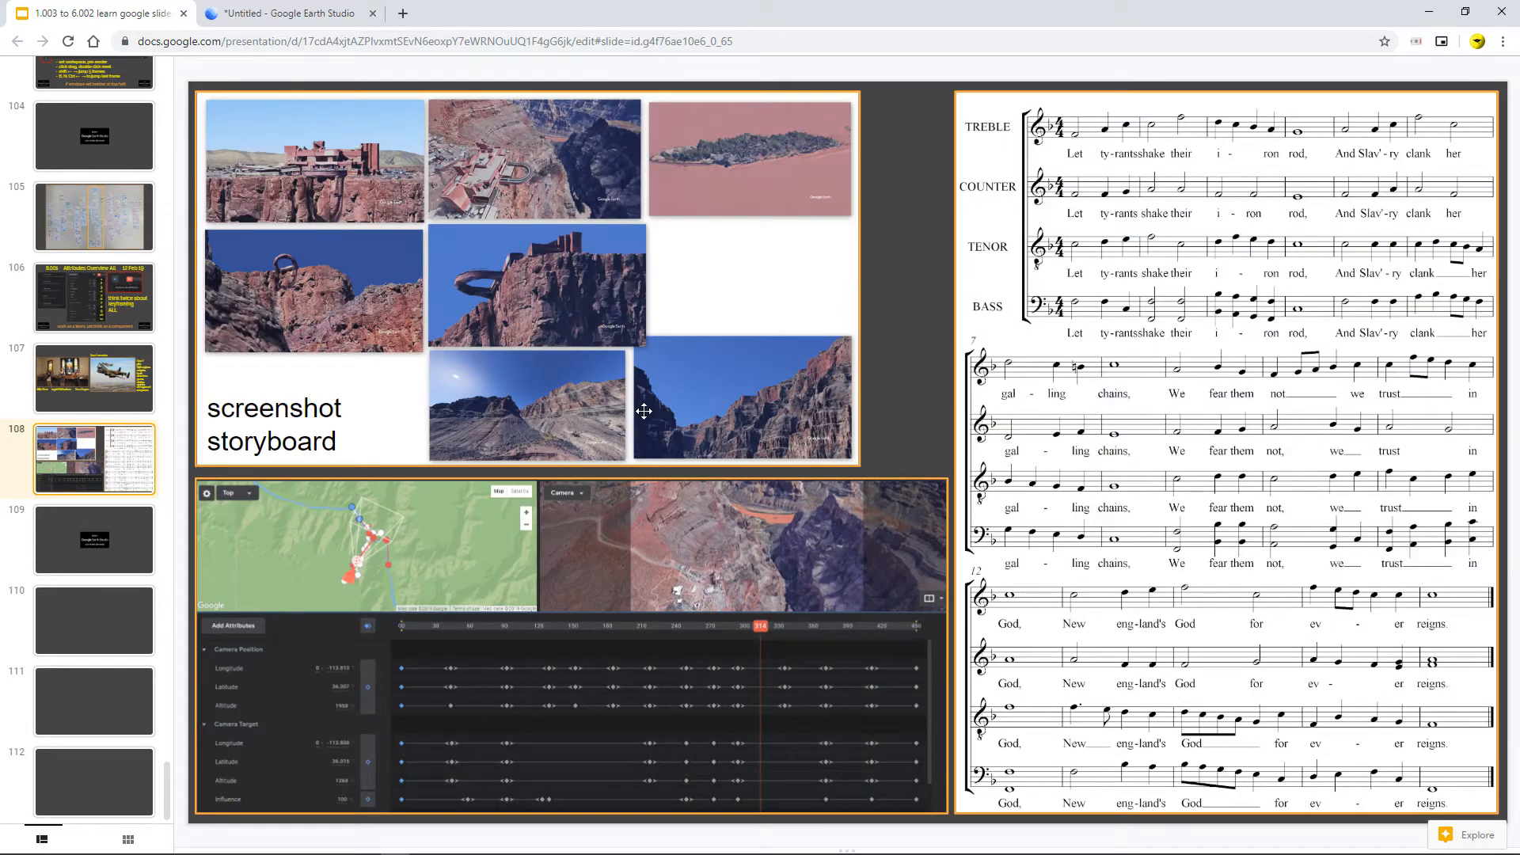
left_click(785, 287)
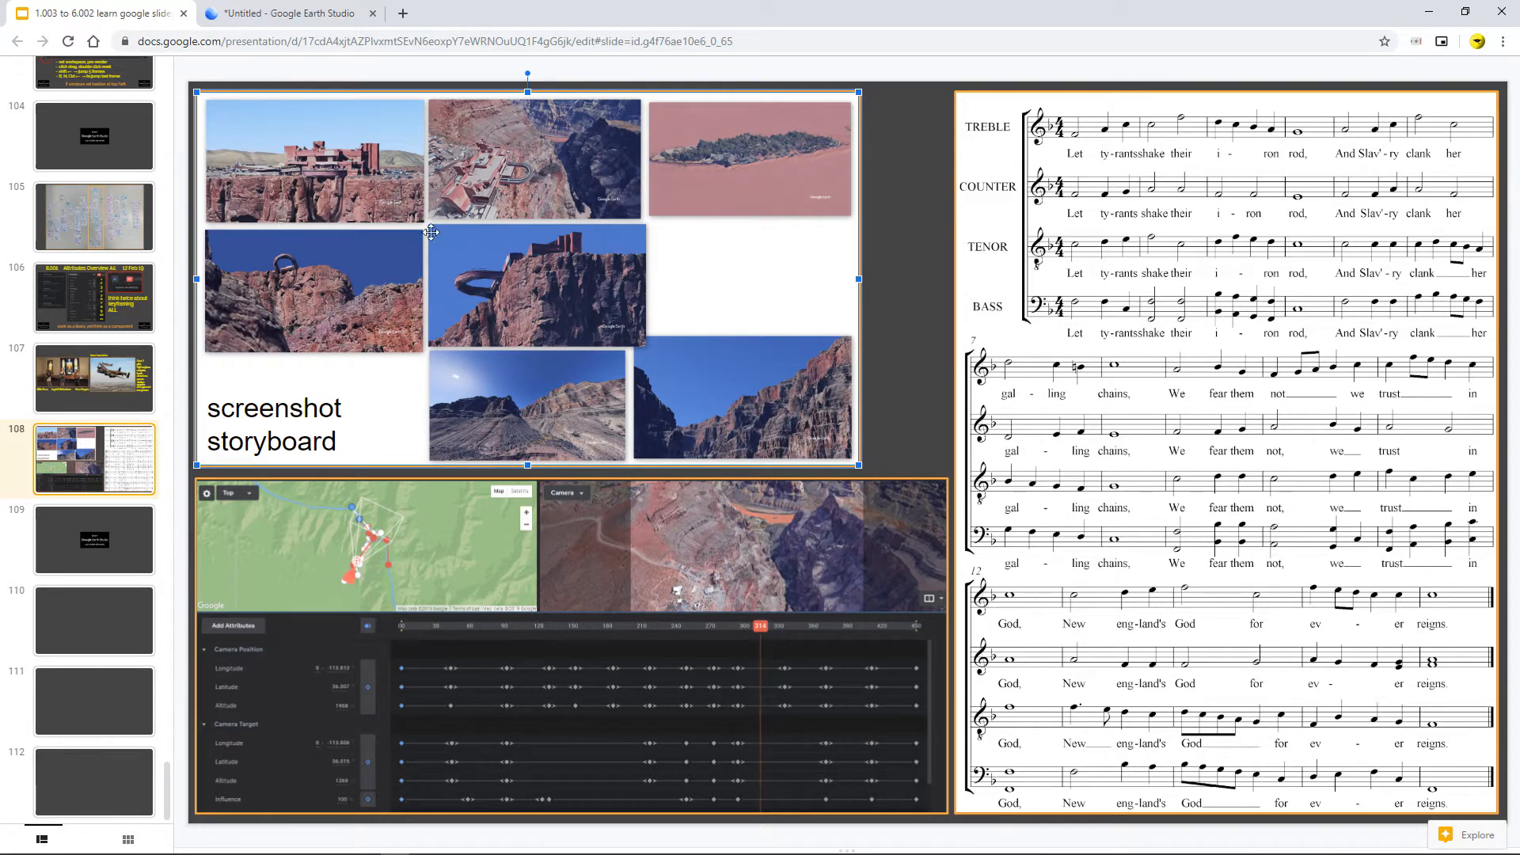
left_click(511, 643)
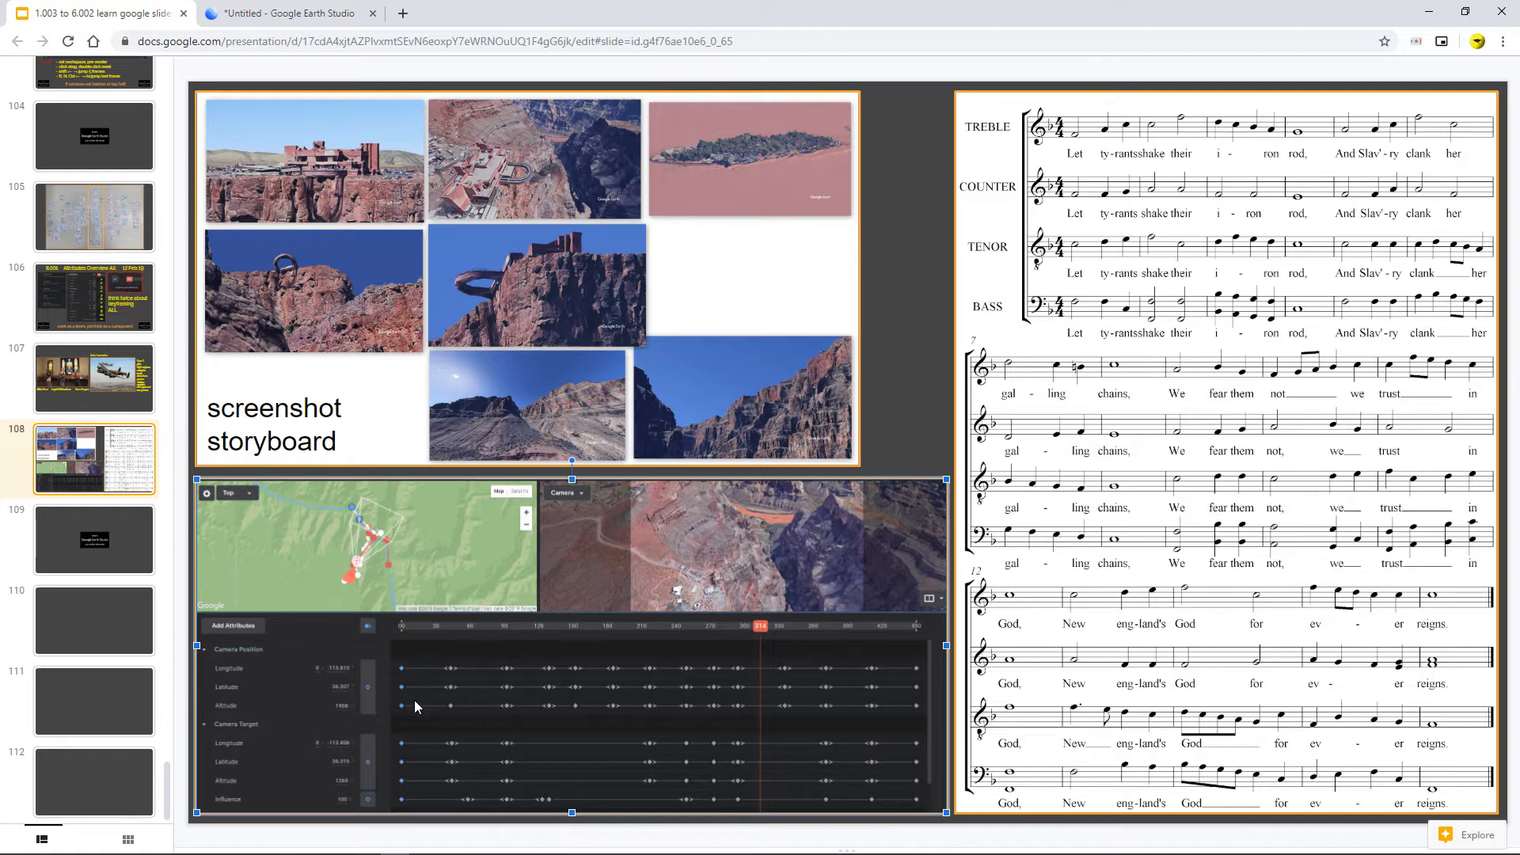
left_click(147, 356)
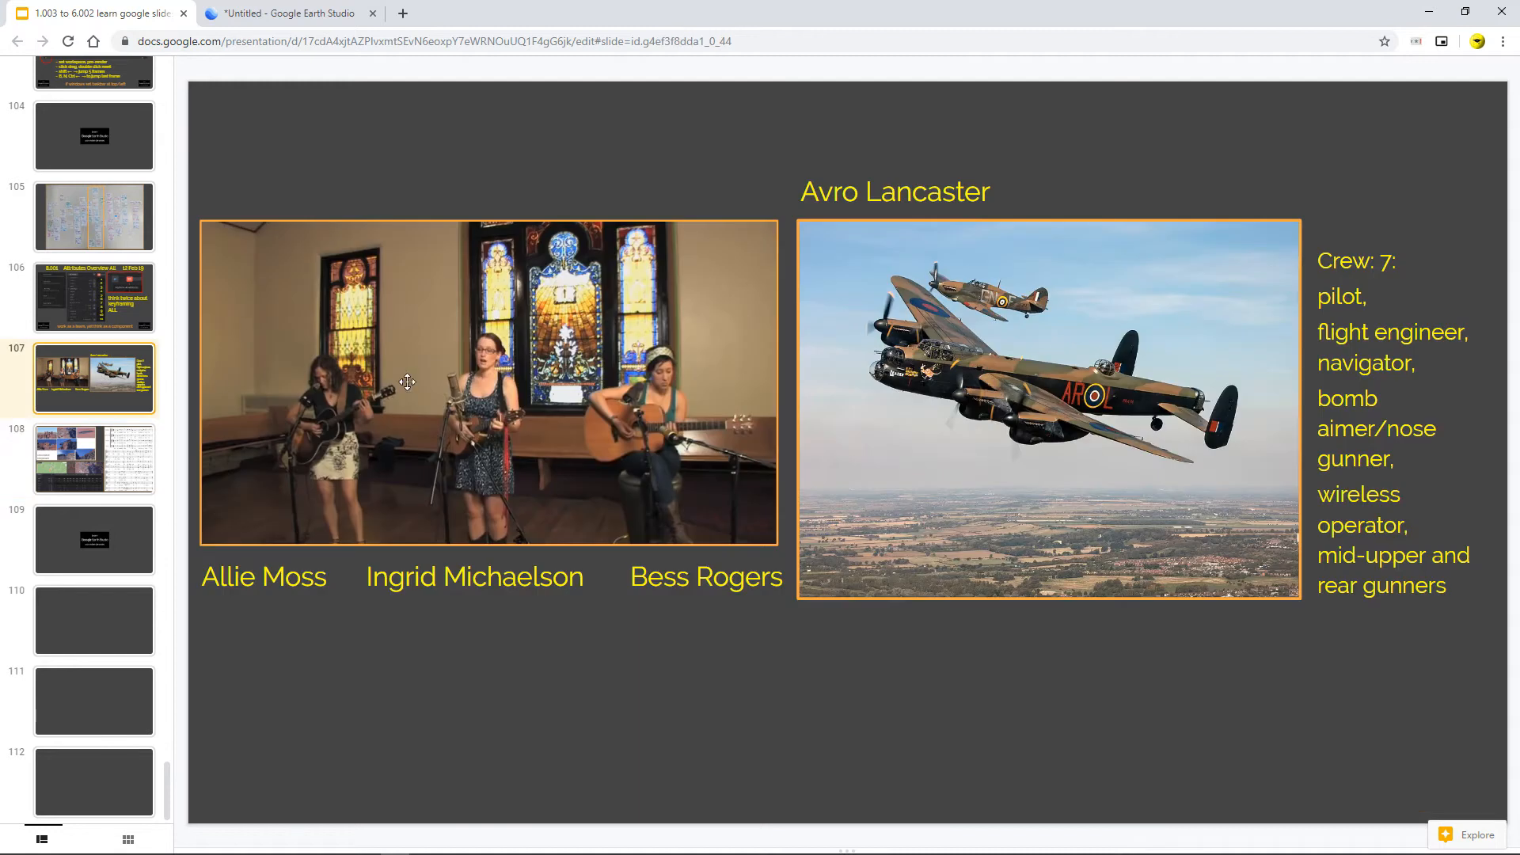
left_click(120, 466)
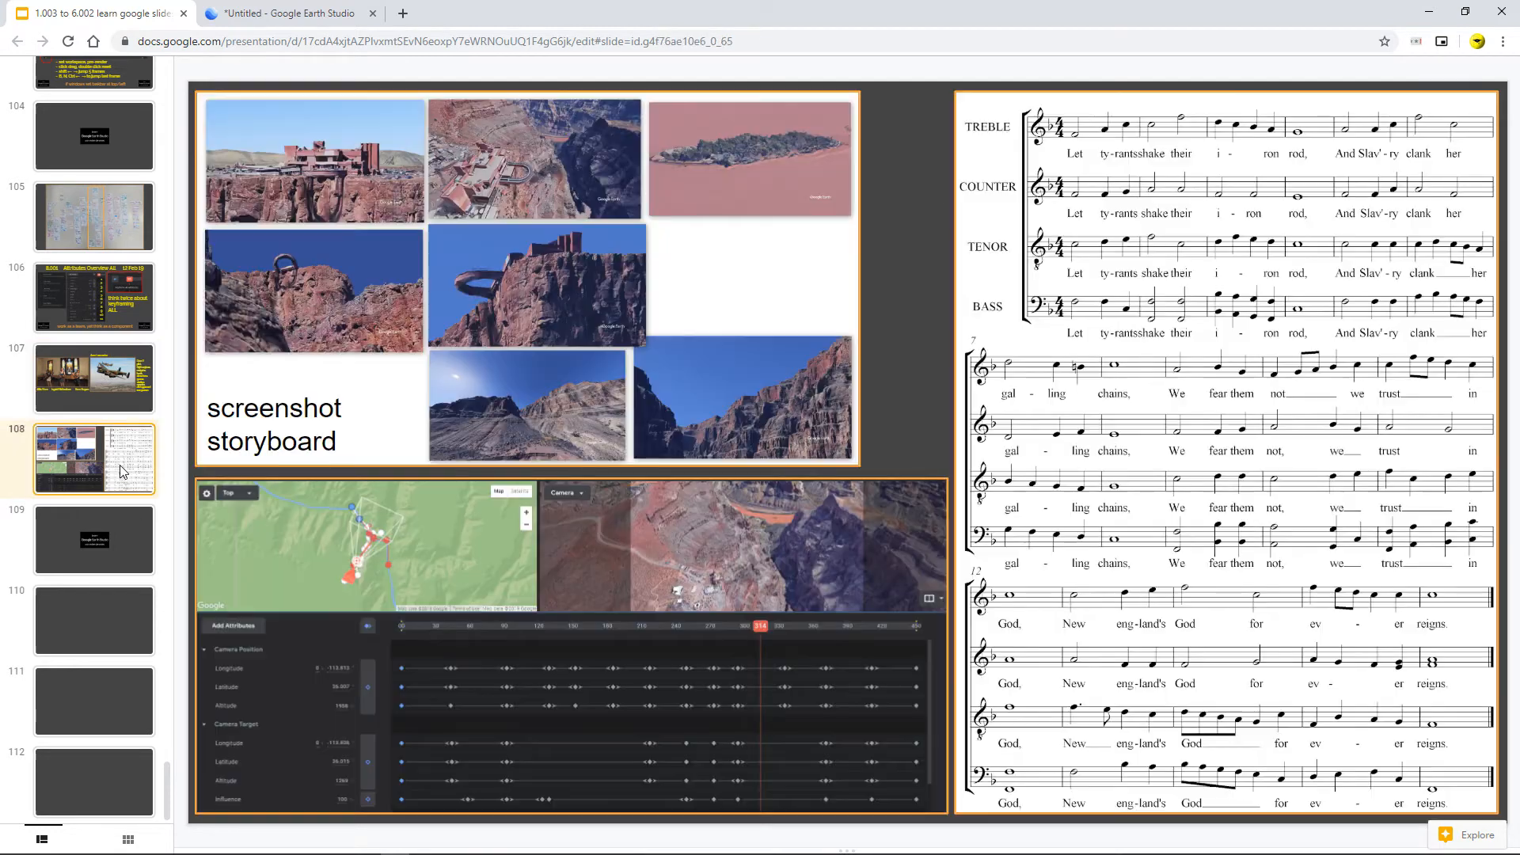
left_click(1146, 437)
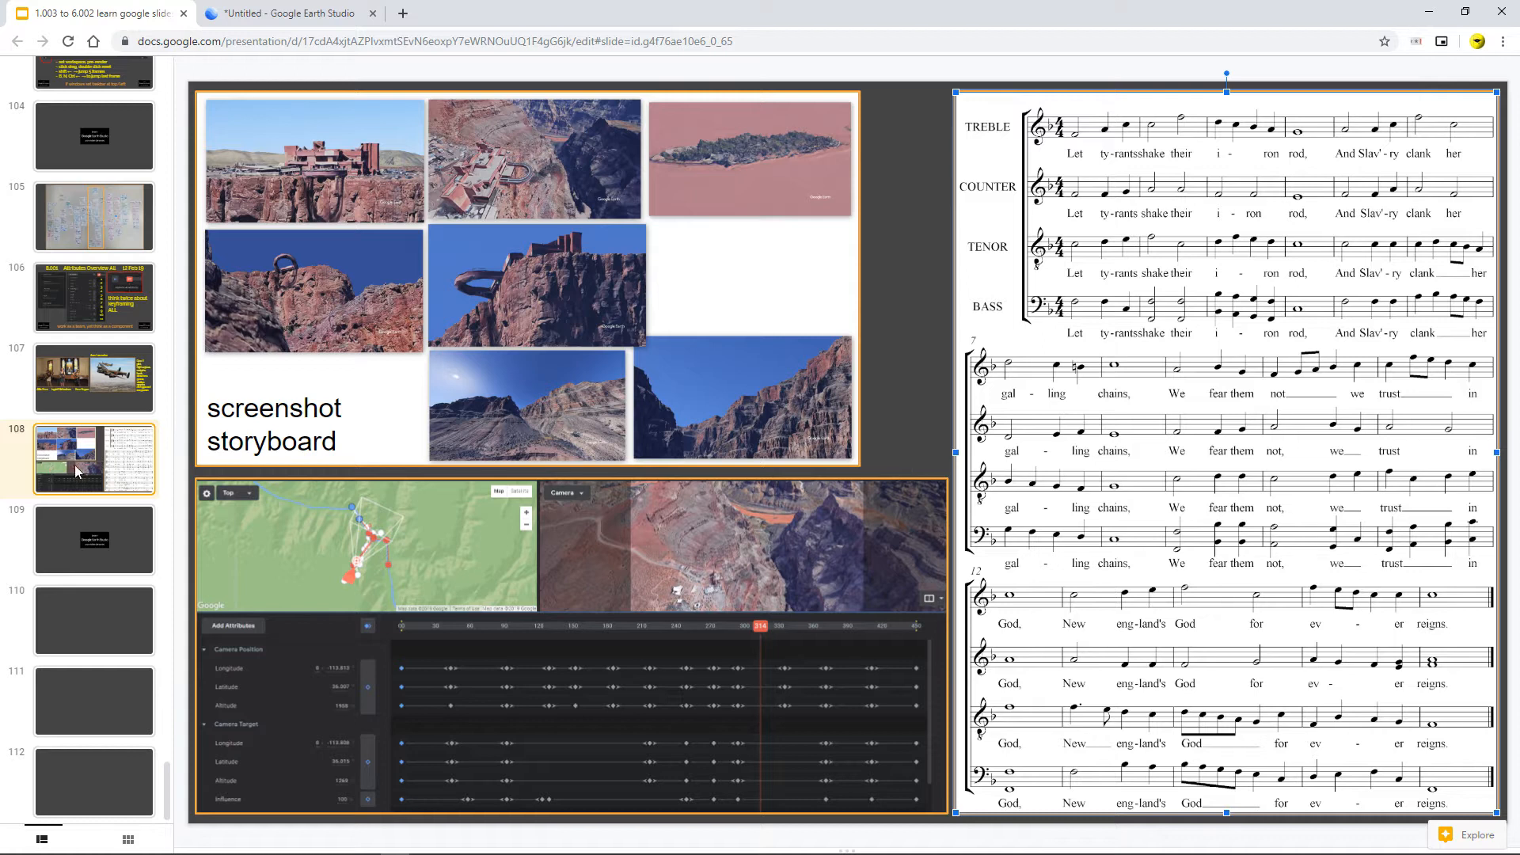
left_click(92, 296)
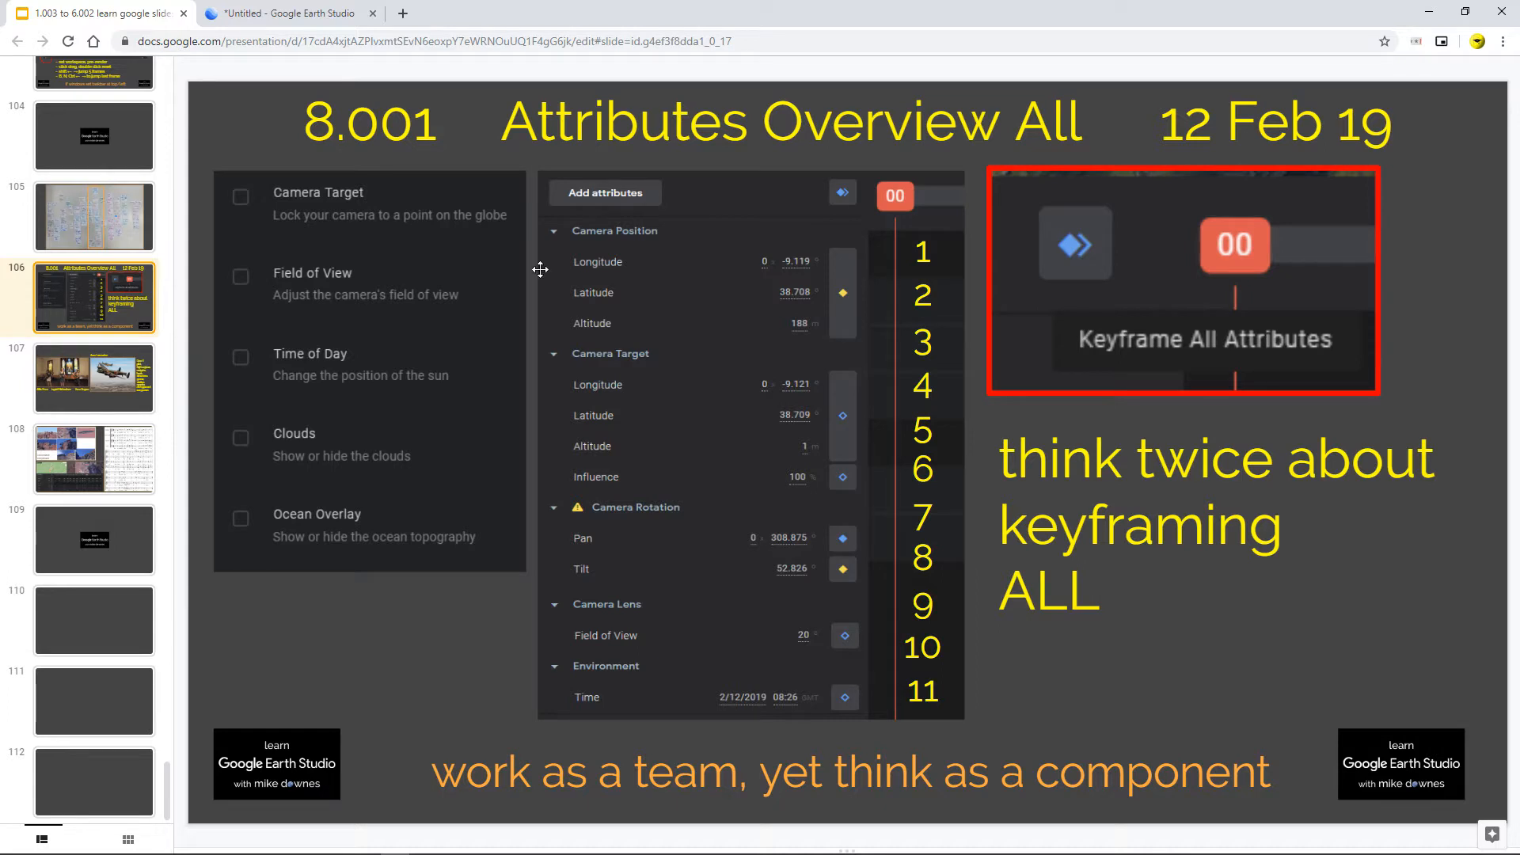
Step: Switch to the Google Earth Studio tab and inspect the Tilt curve and the timeline playhead
left_click(345, 16)
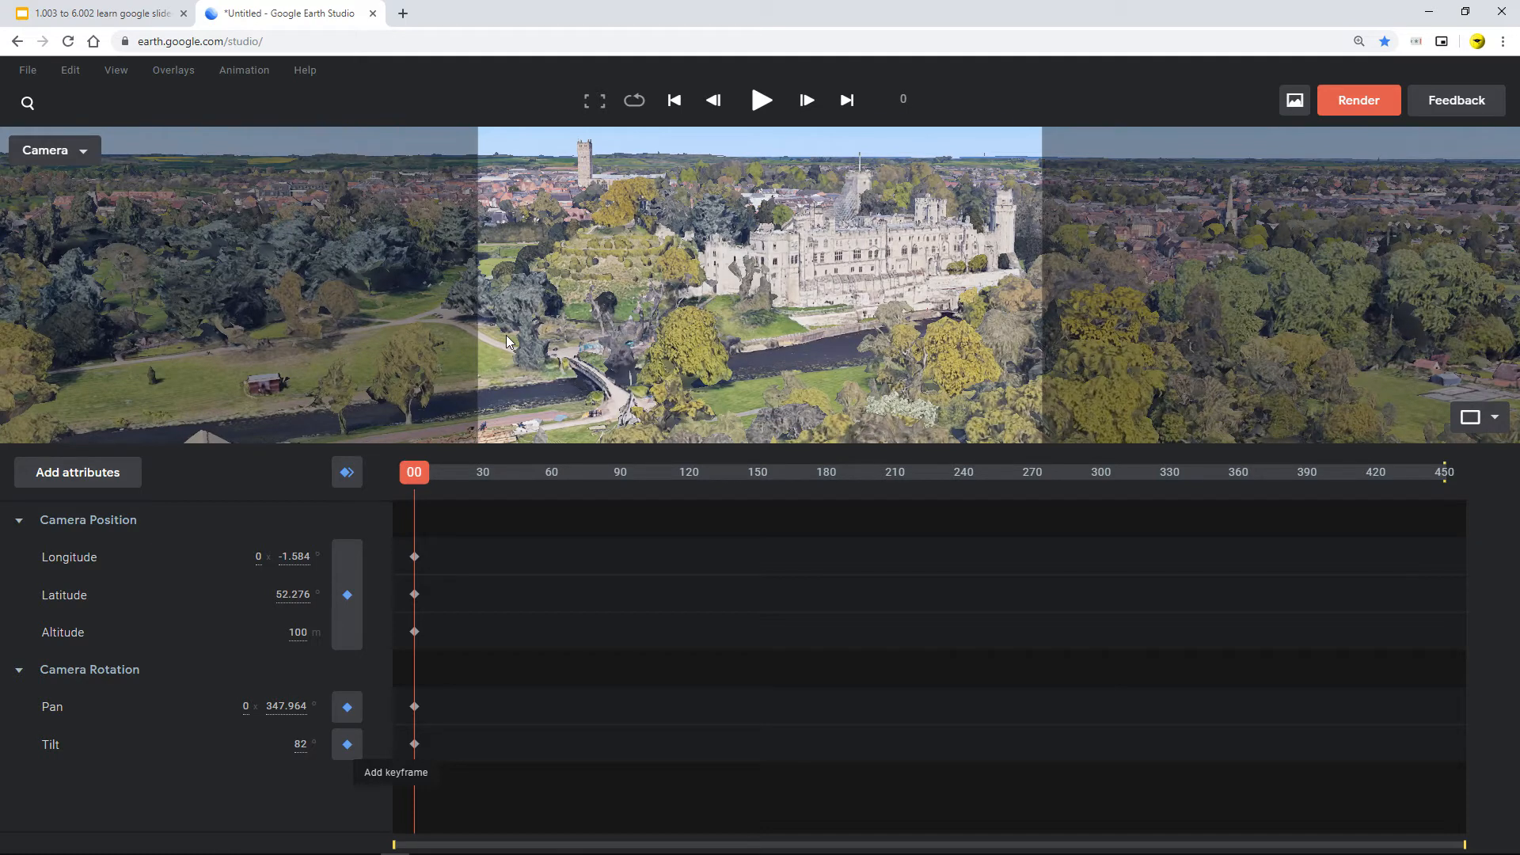
left_click_drag(411, 475, 277, 453)
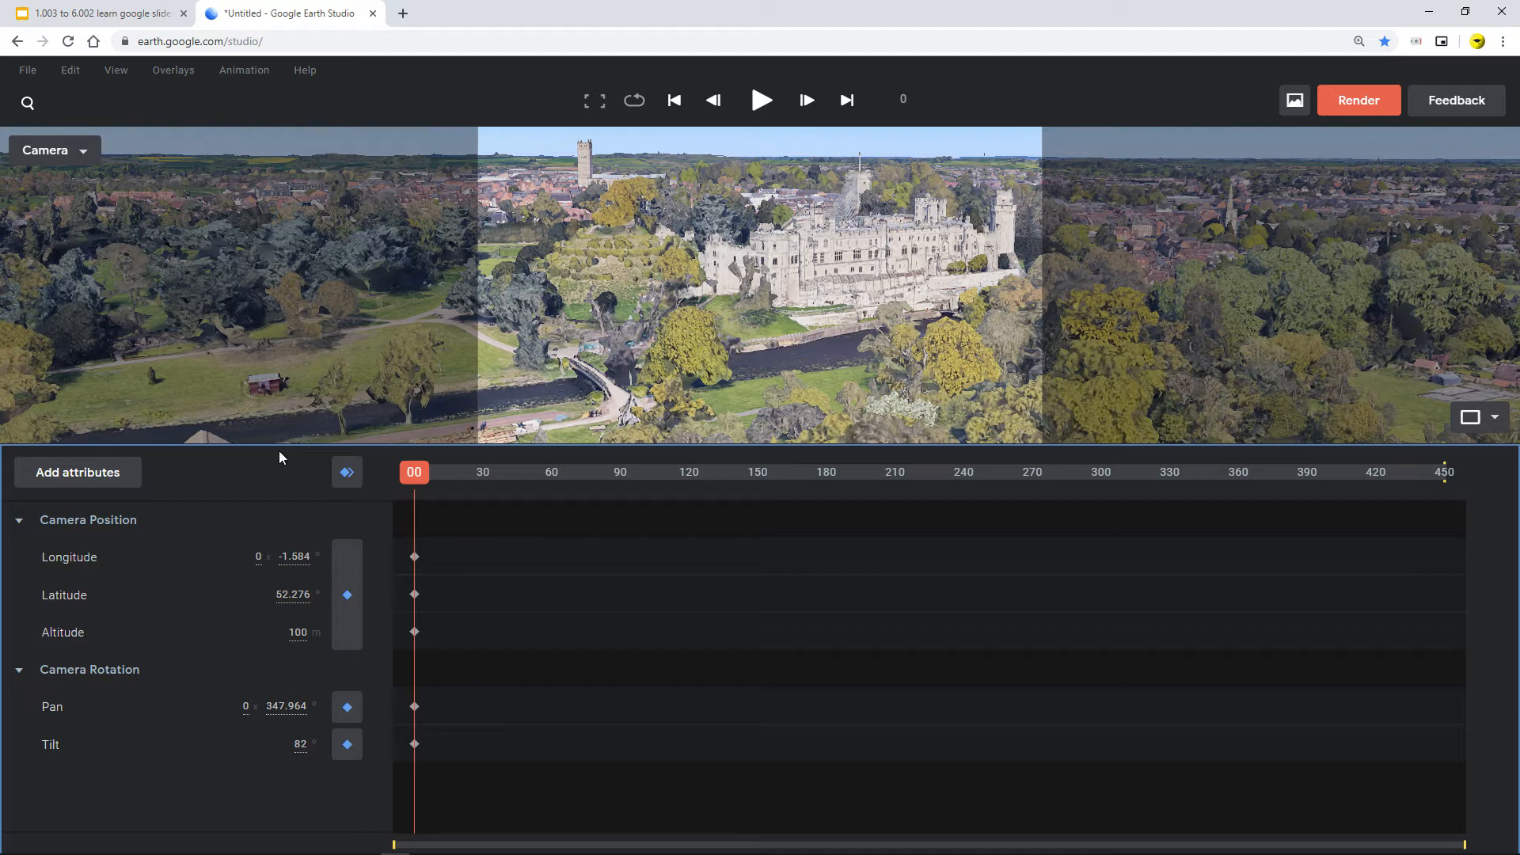
left_click(109, 756)
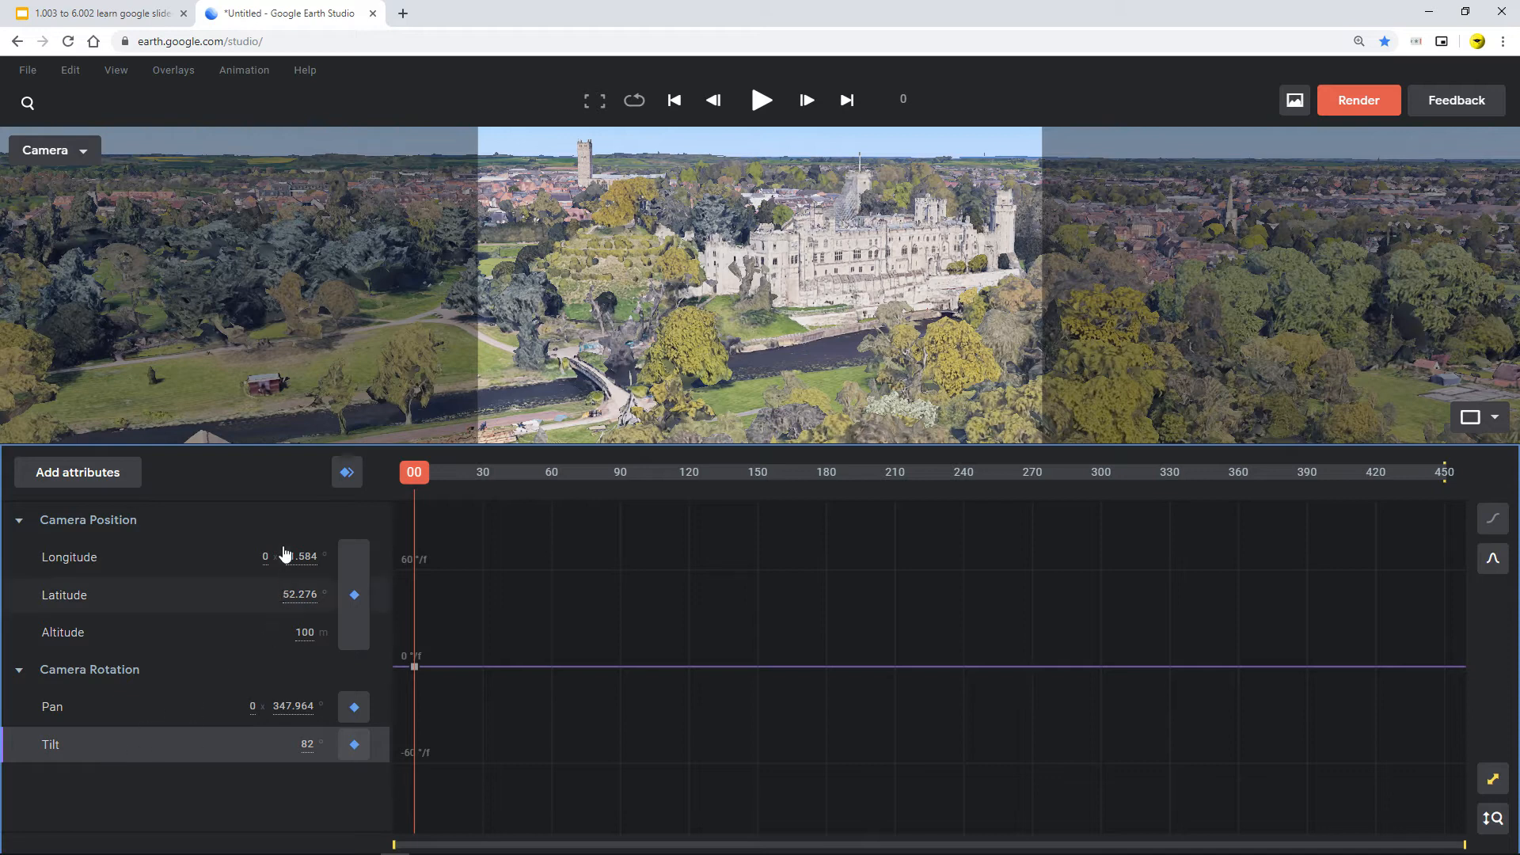
left_click(230, 470)
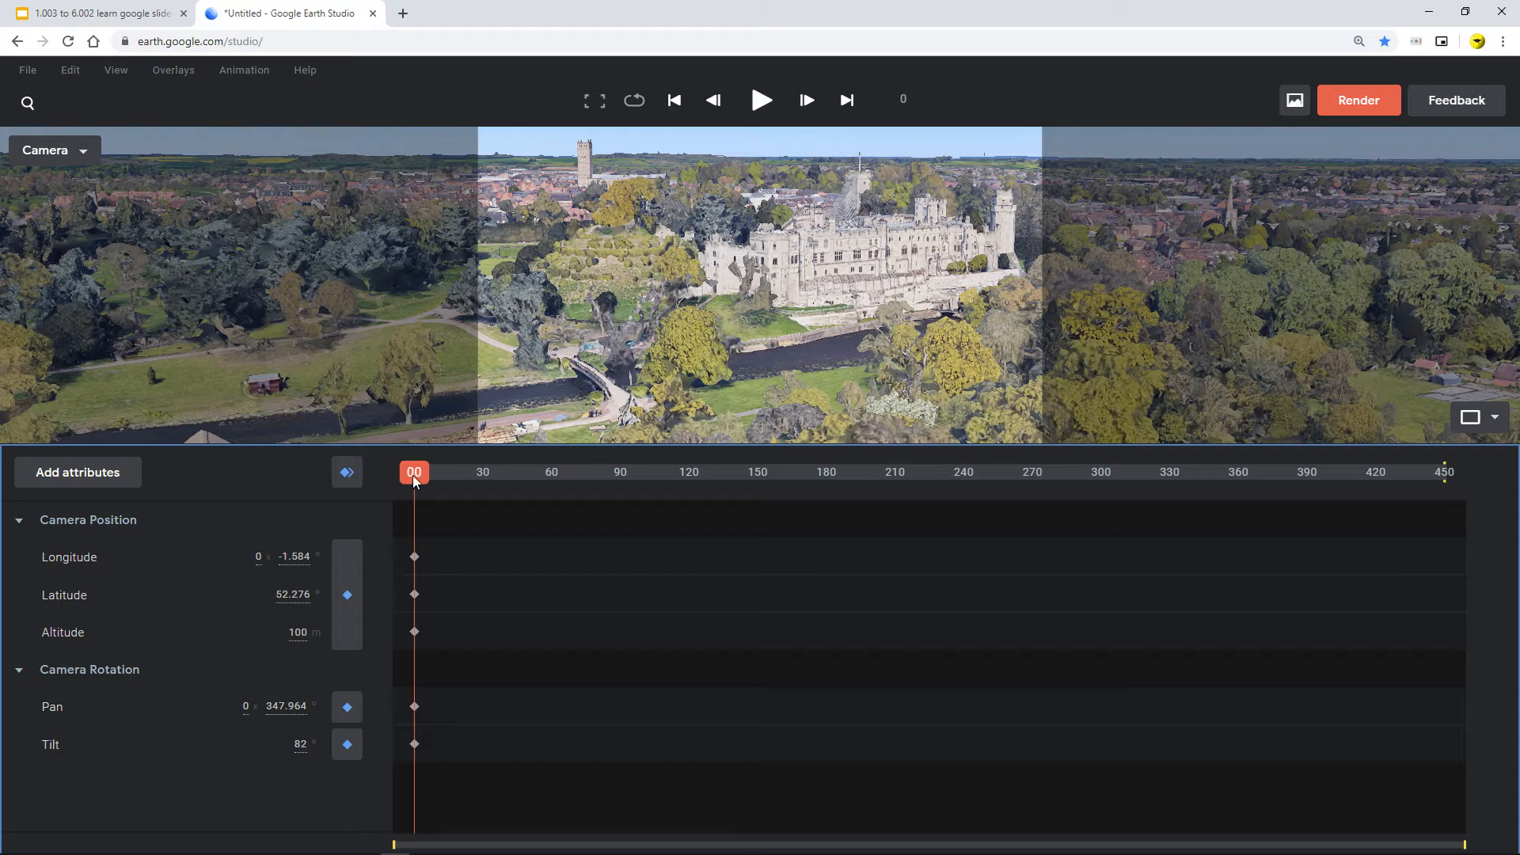
left_click_drag(413, 473, 499, 490)
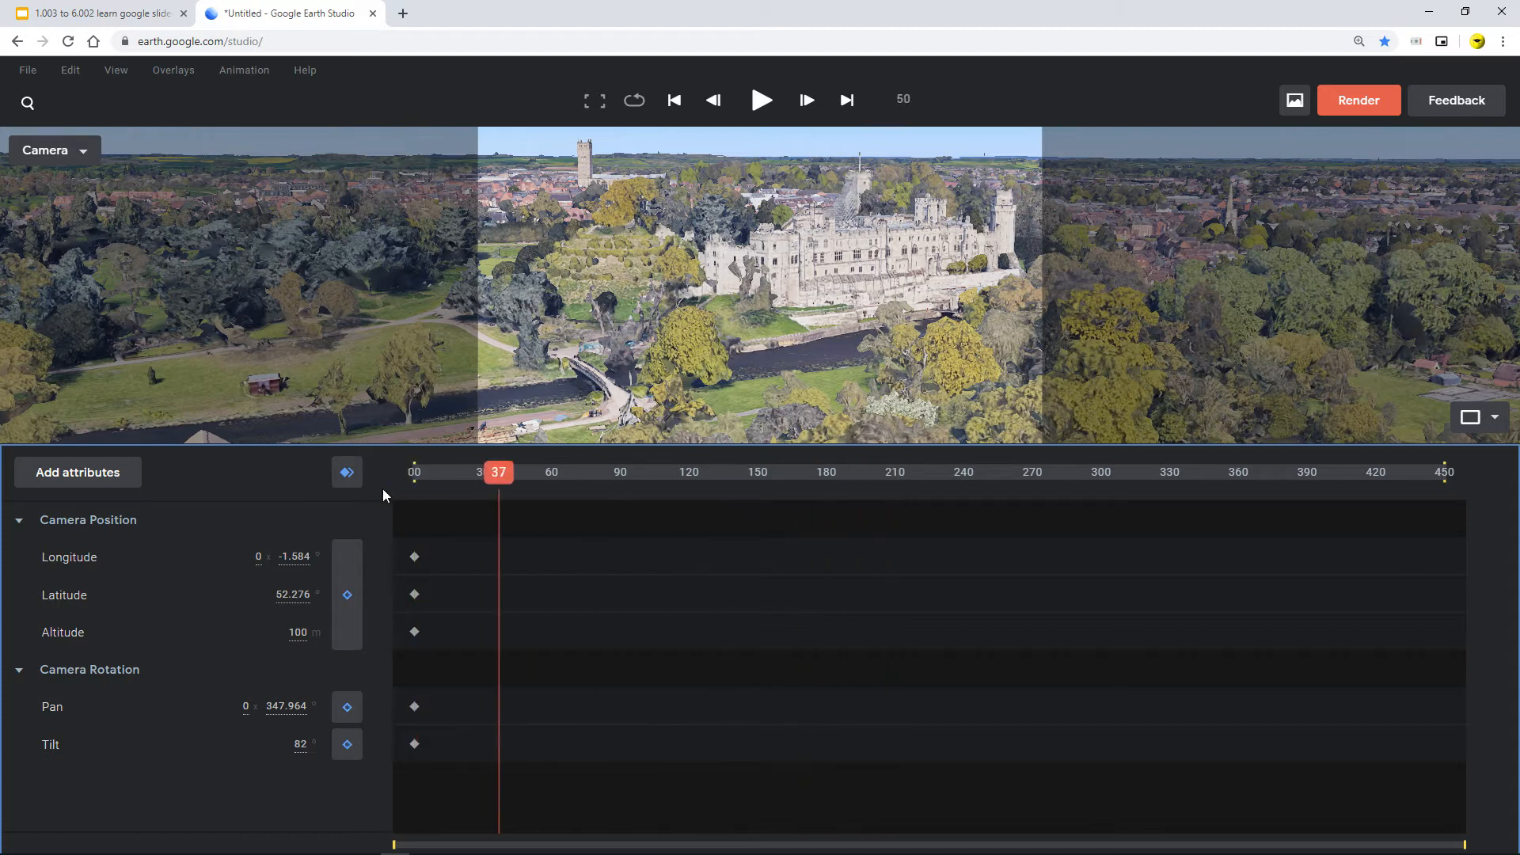
left_click(347, 484)
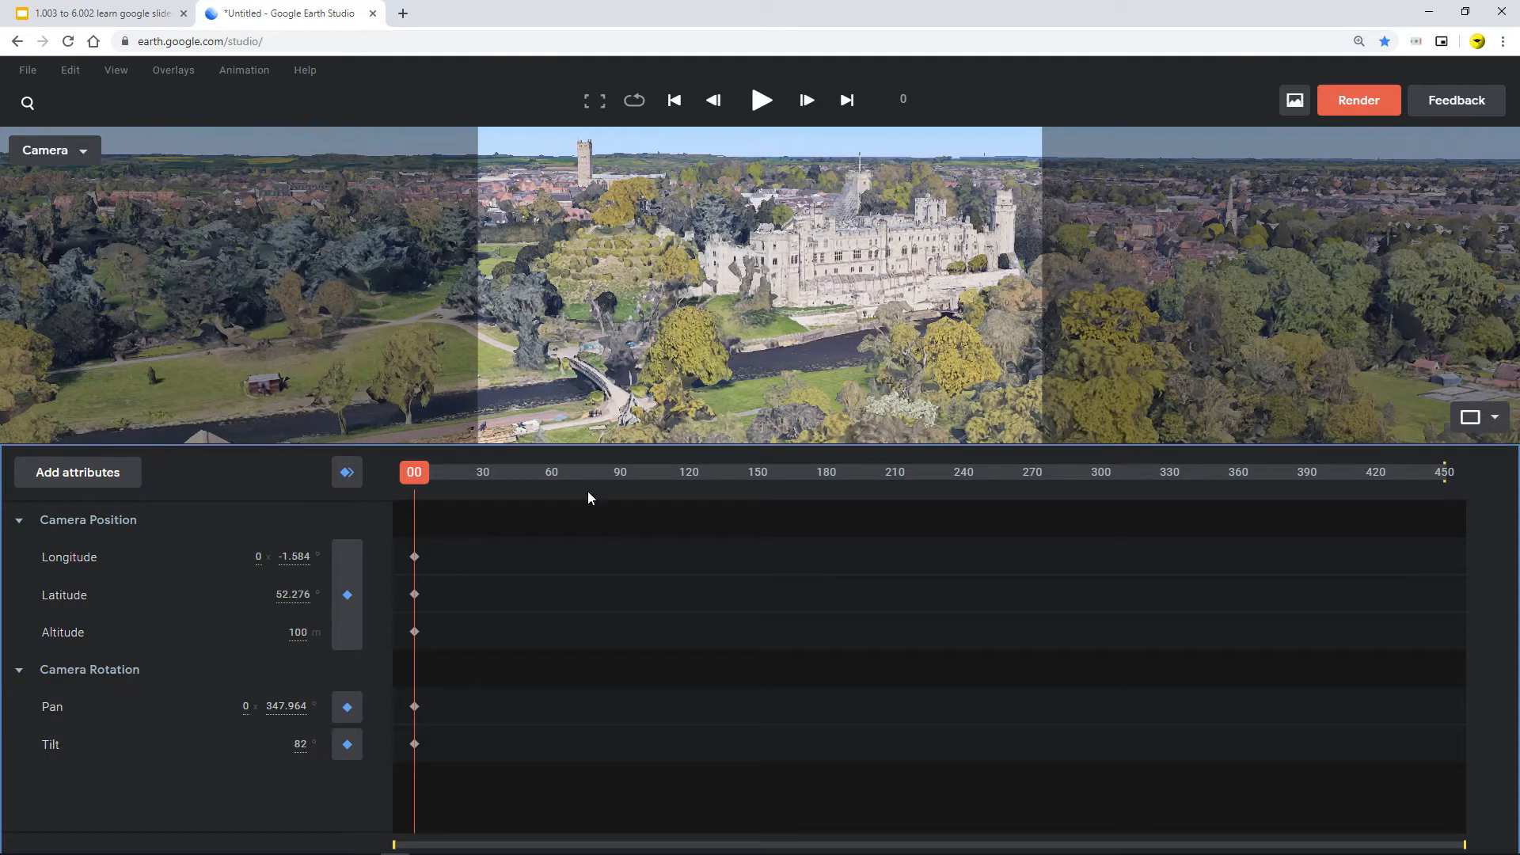
Step: Adjust the camera tilt by scrubbing its value, then set Tilt to 0
left_click(298, 743)
left_click(291, 787)
left_click_drag(299, 746, 397, 750)
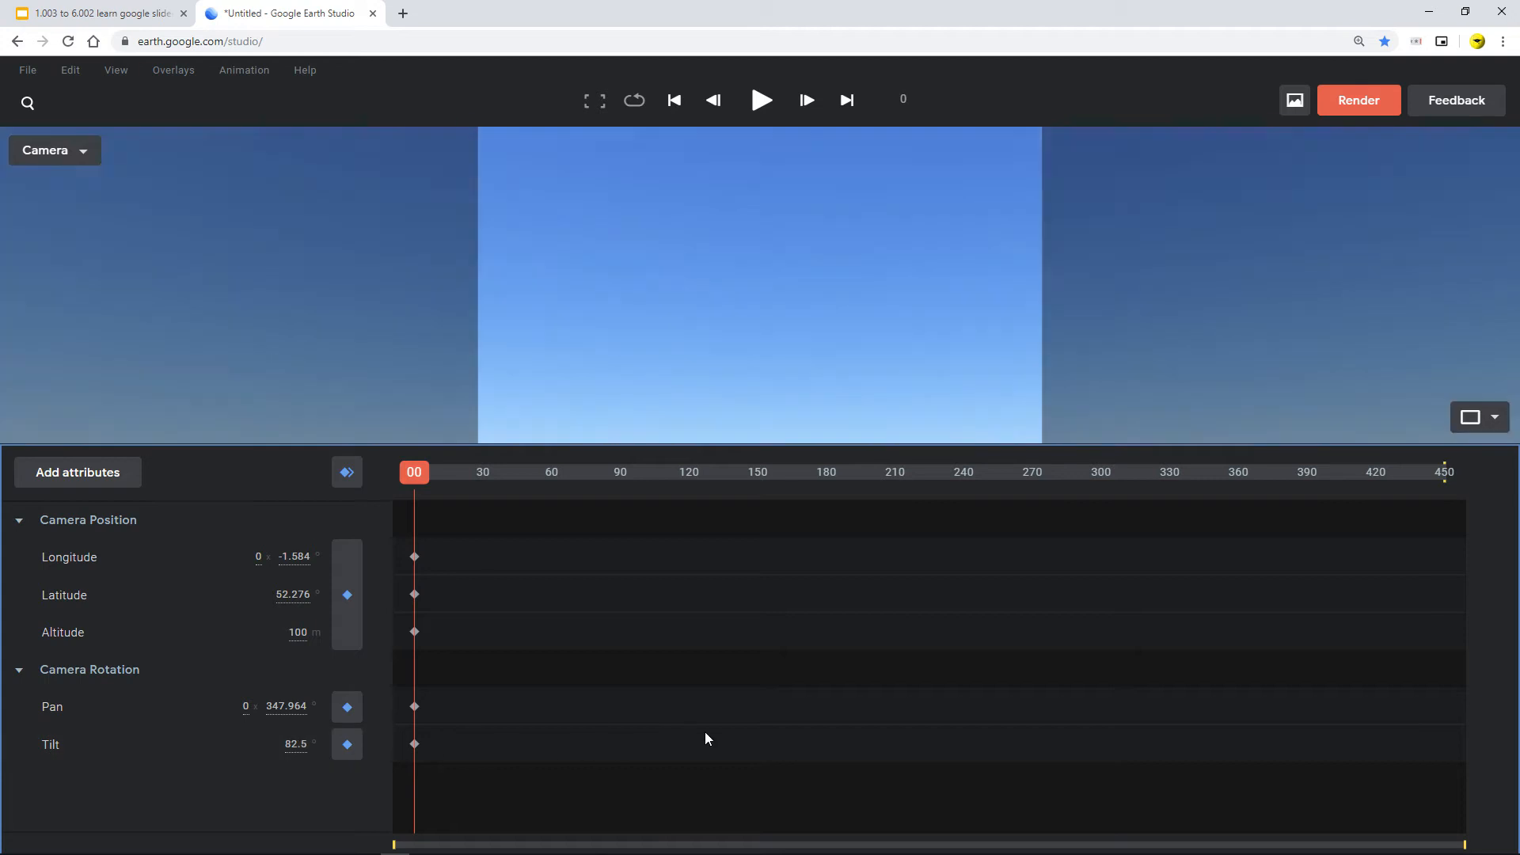
left_click_drag(705, 739, 297, 749)
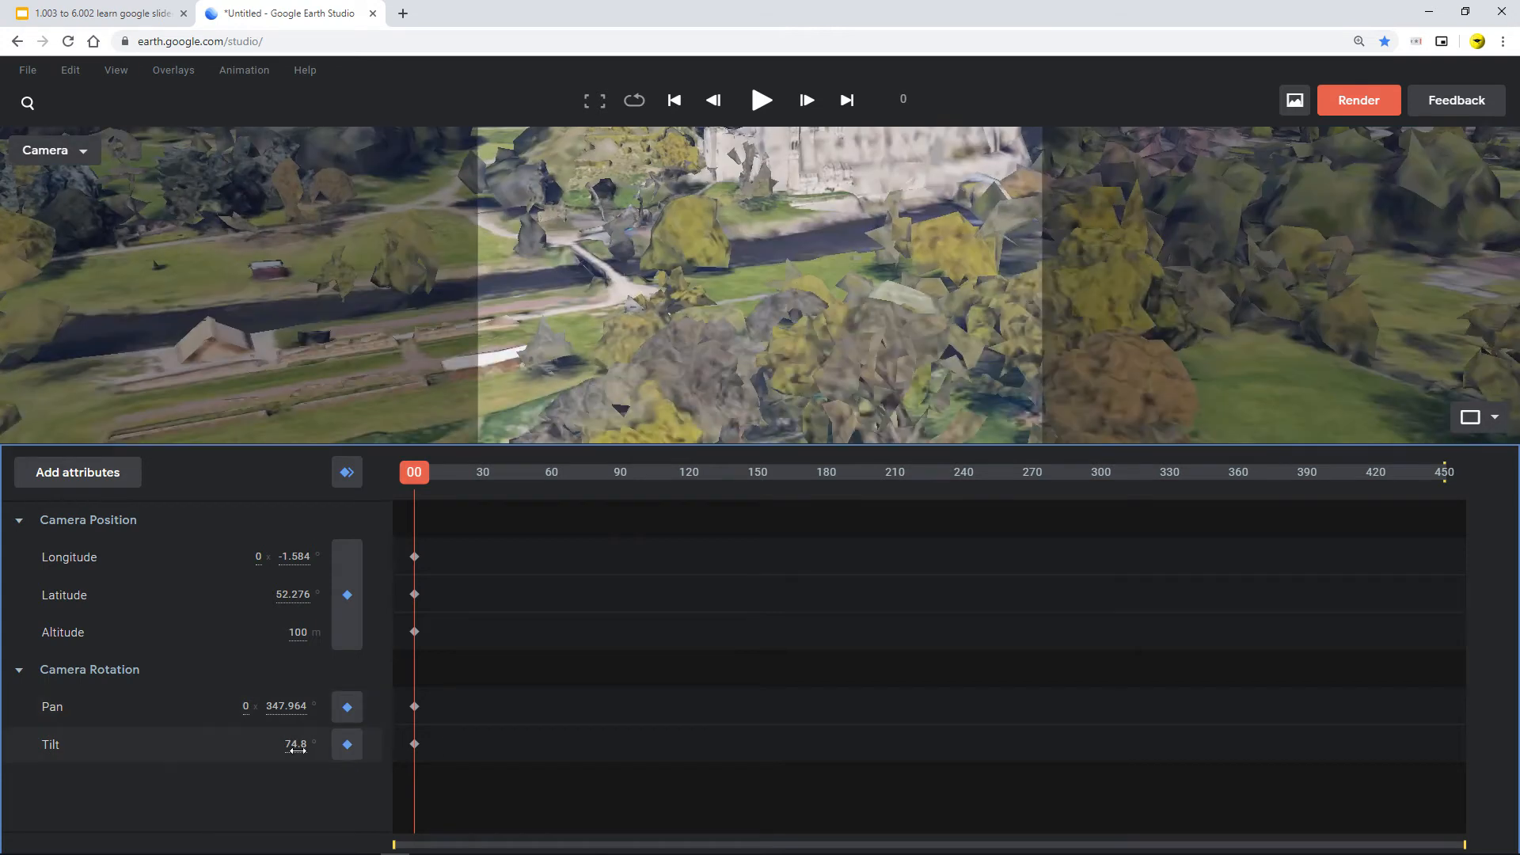
left_click(296, 745)
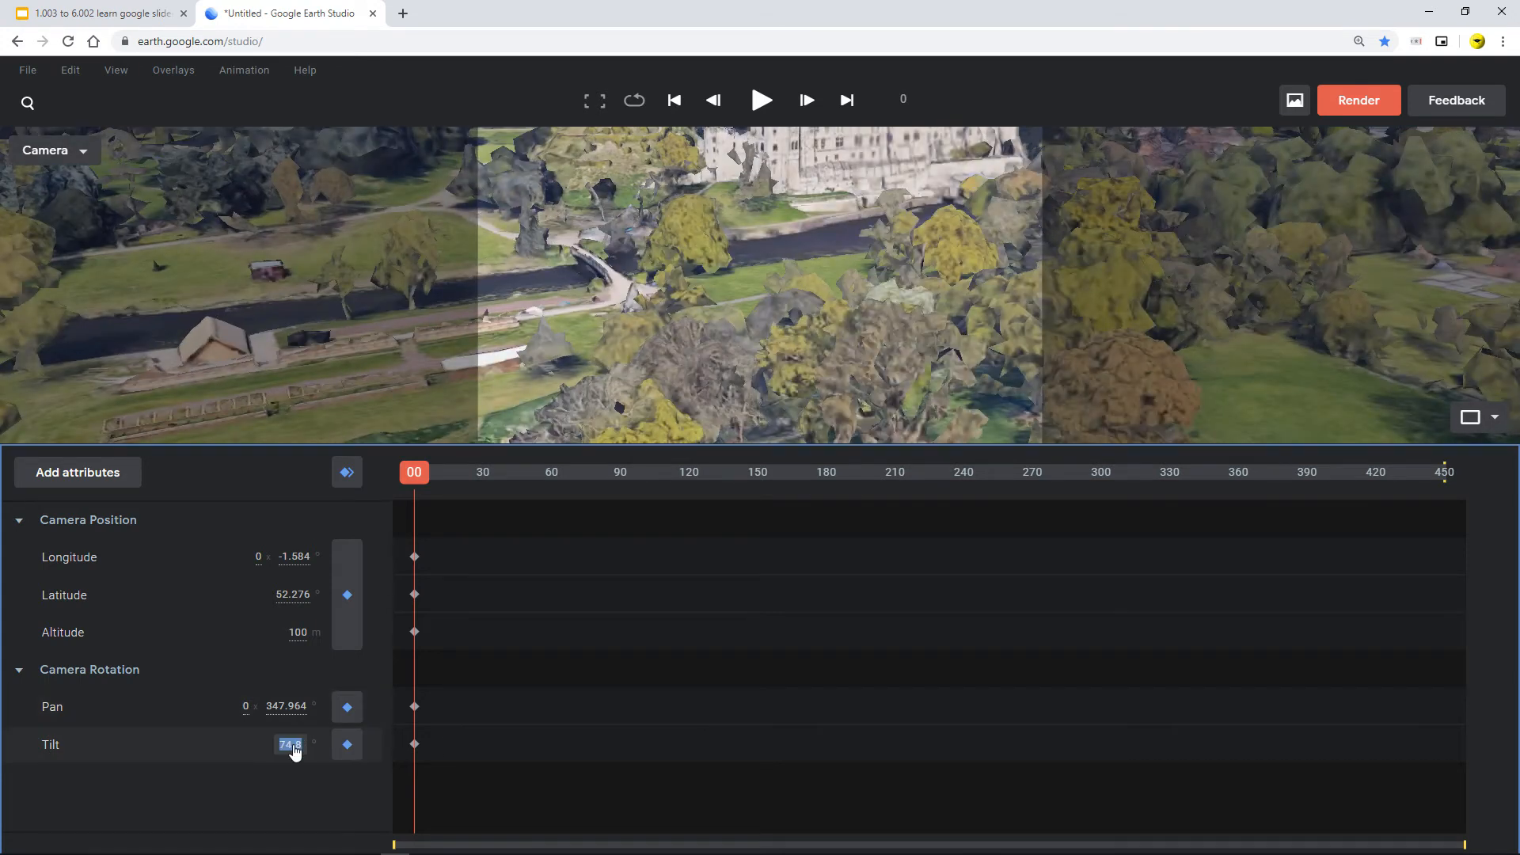
type("0")
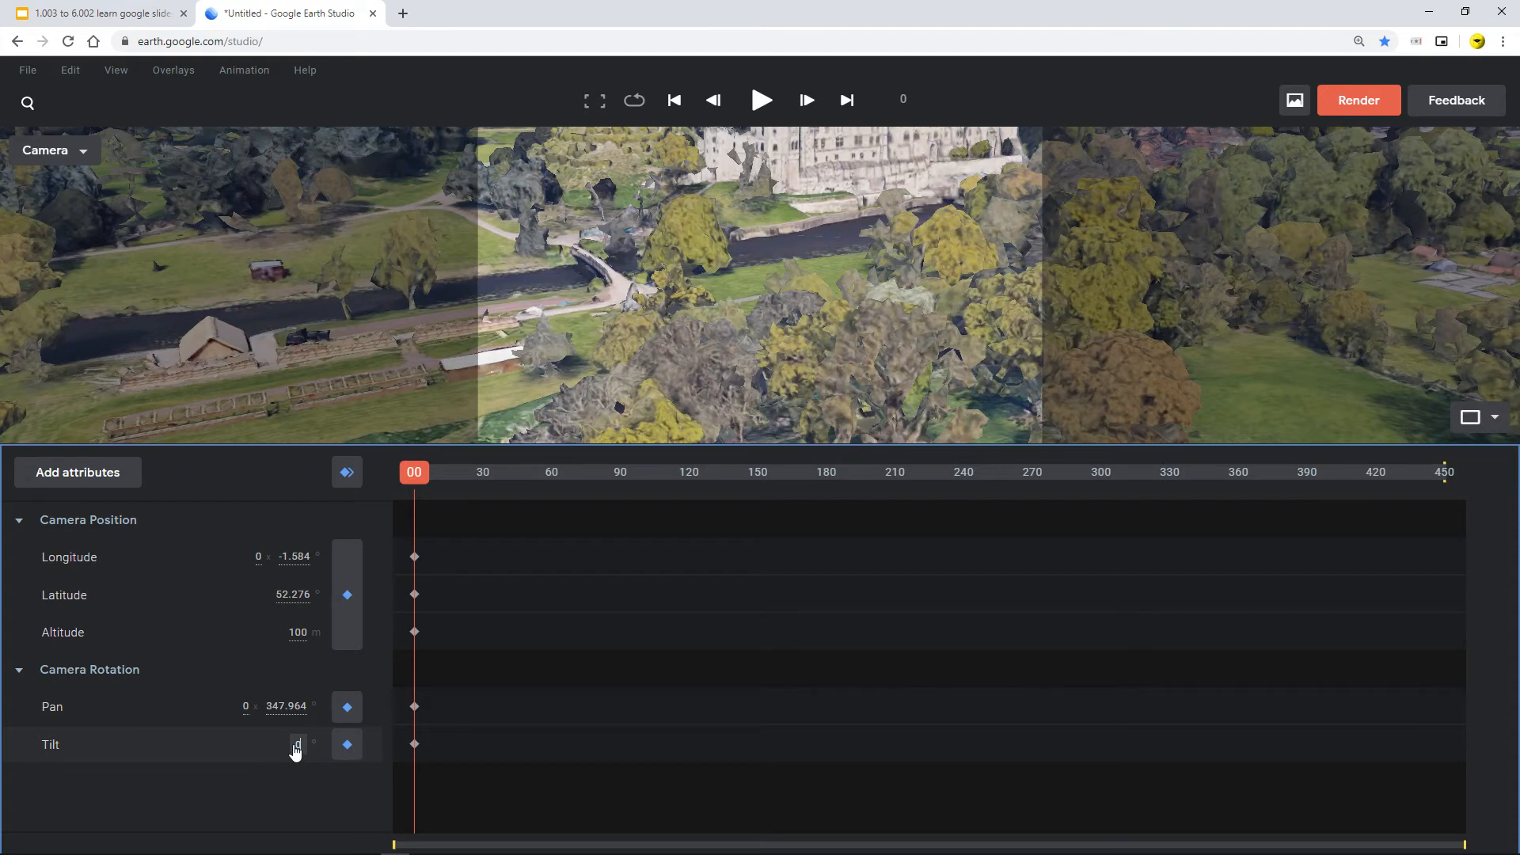
key("Return")
scroll(747, 303, "down", 5)
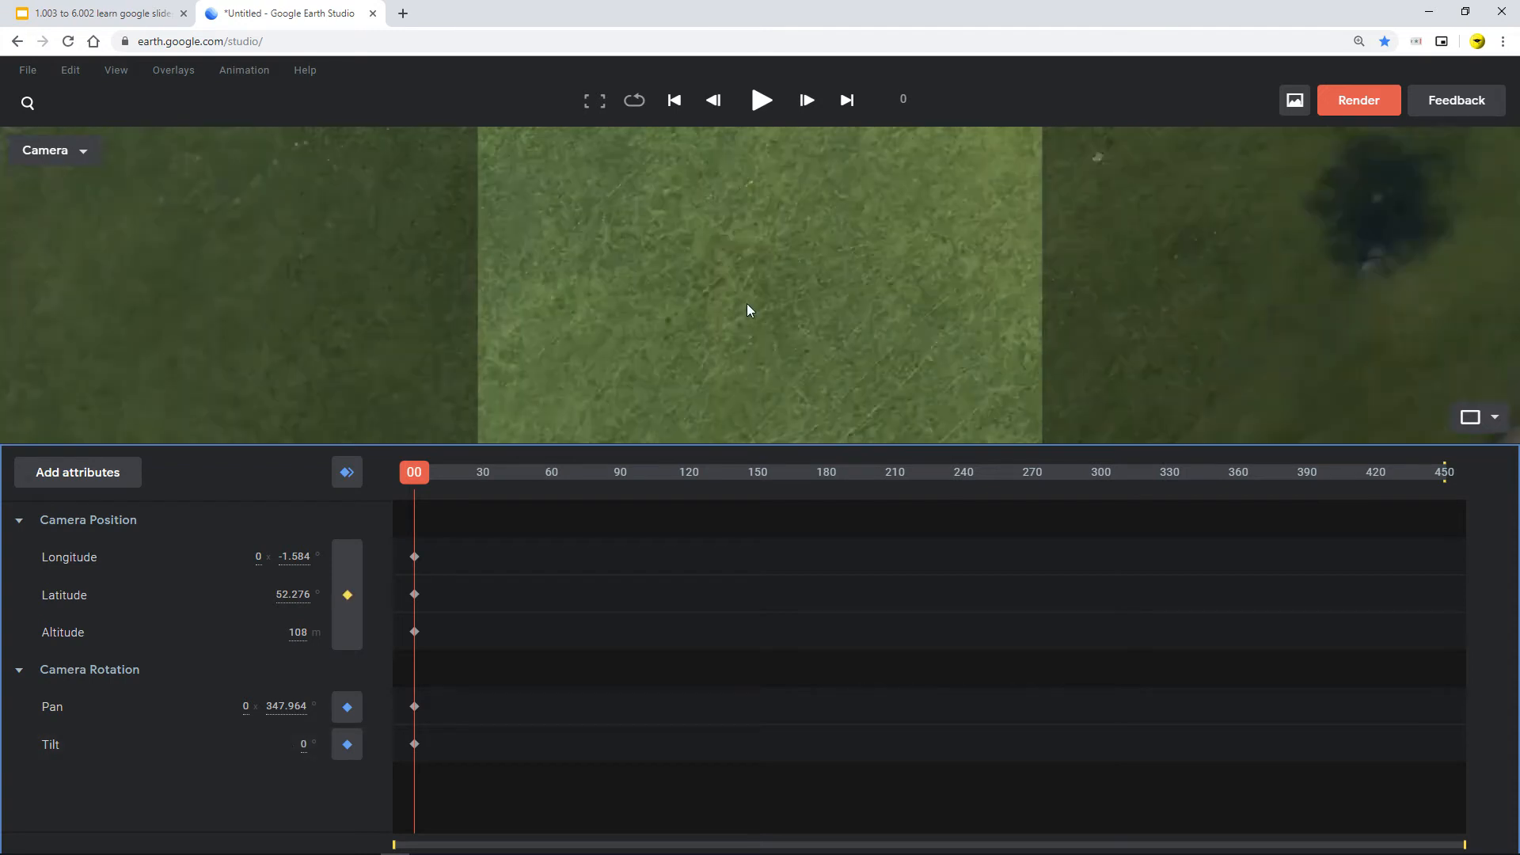
scroll(748, 309, "down", 5)
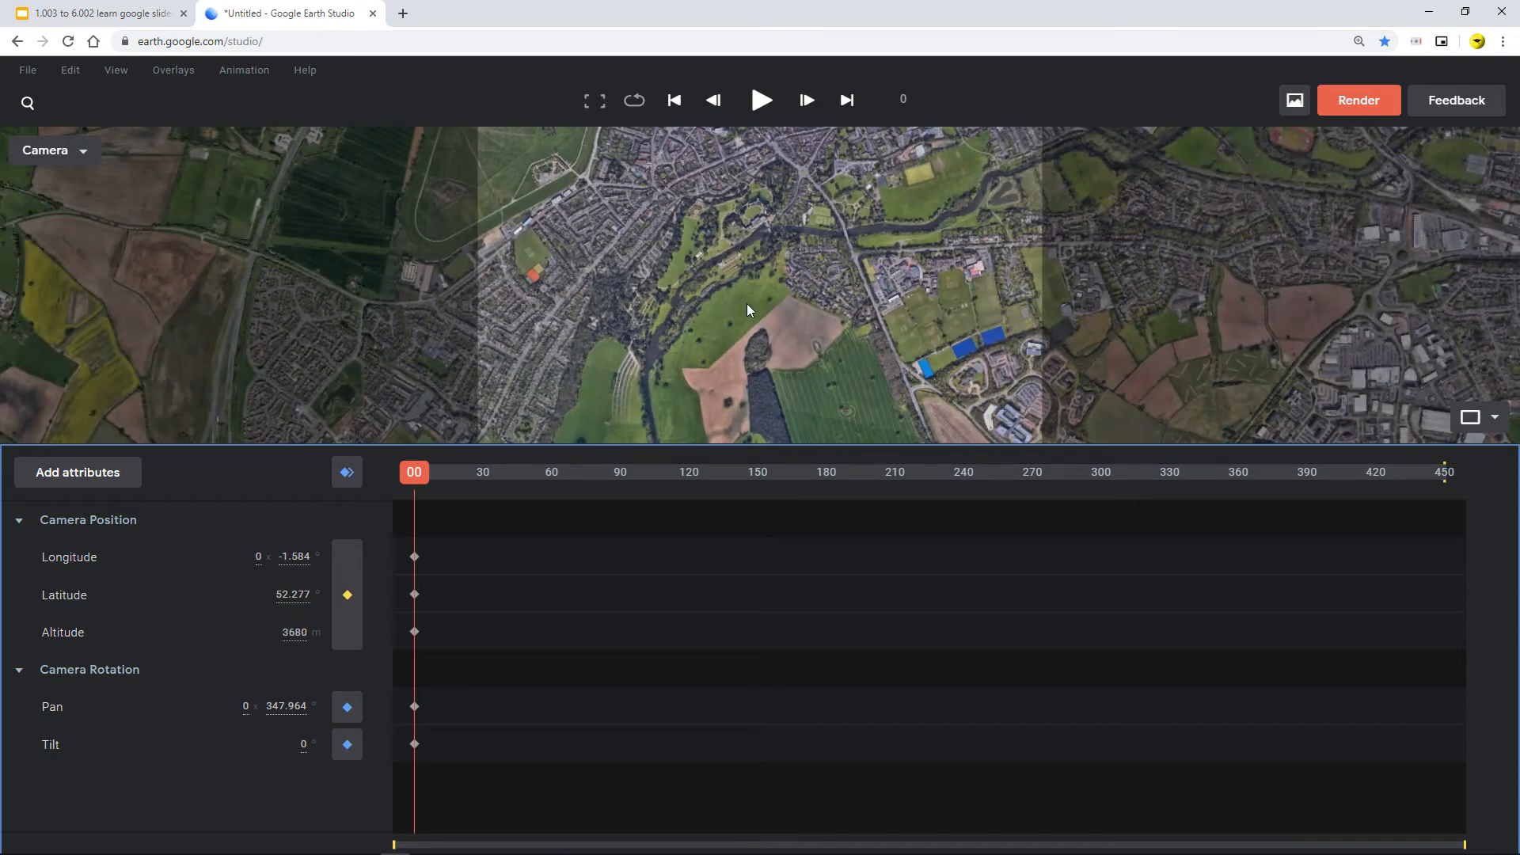
left_click_drag(411, 475, 243, 486)
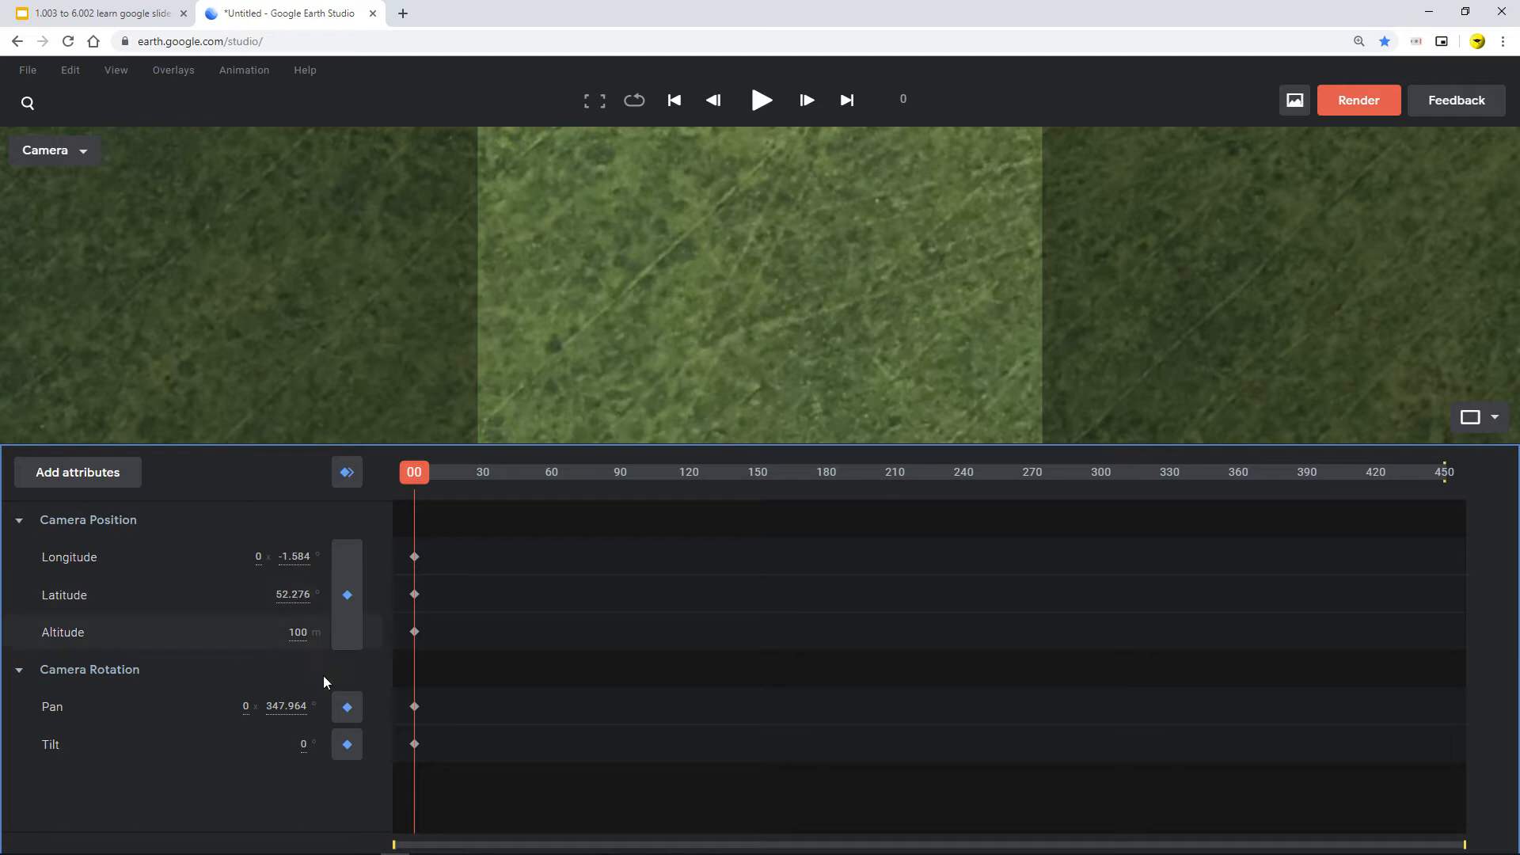
Step: Set the camera Tilt back to 82
left_click(303, 744)
type("82")
key("Return")
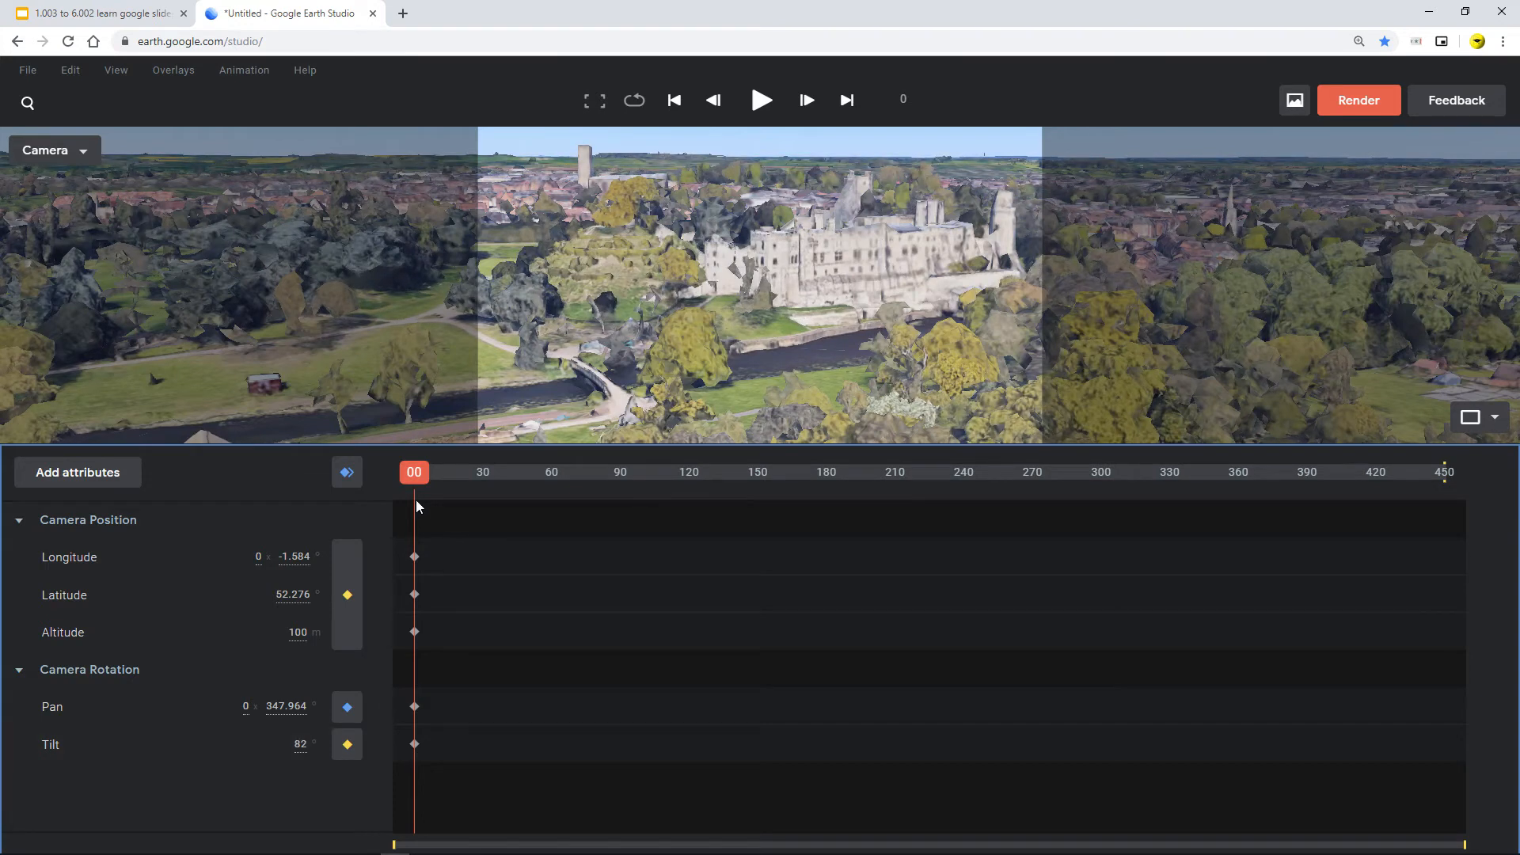
Step: Move the playhead to frame 140 and set the camera Altitude to 200 m there
left_click_drag(434, 484, 735, 515)
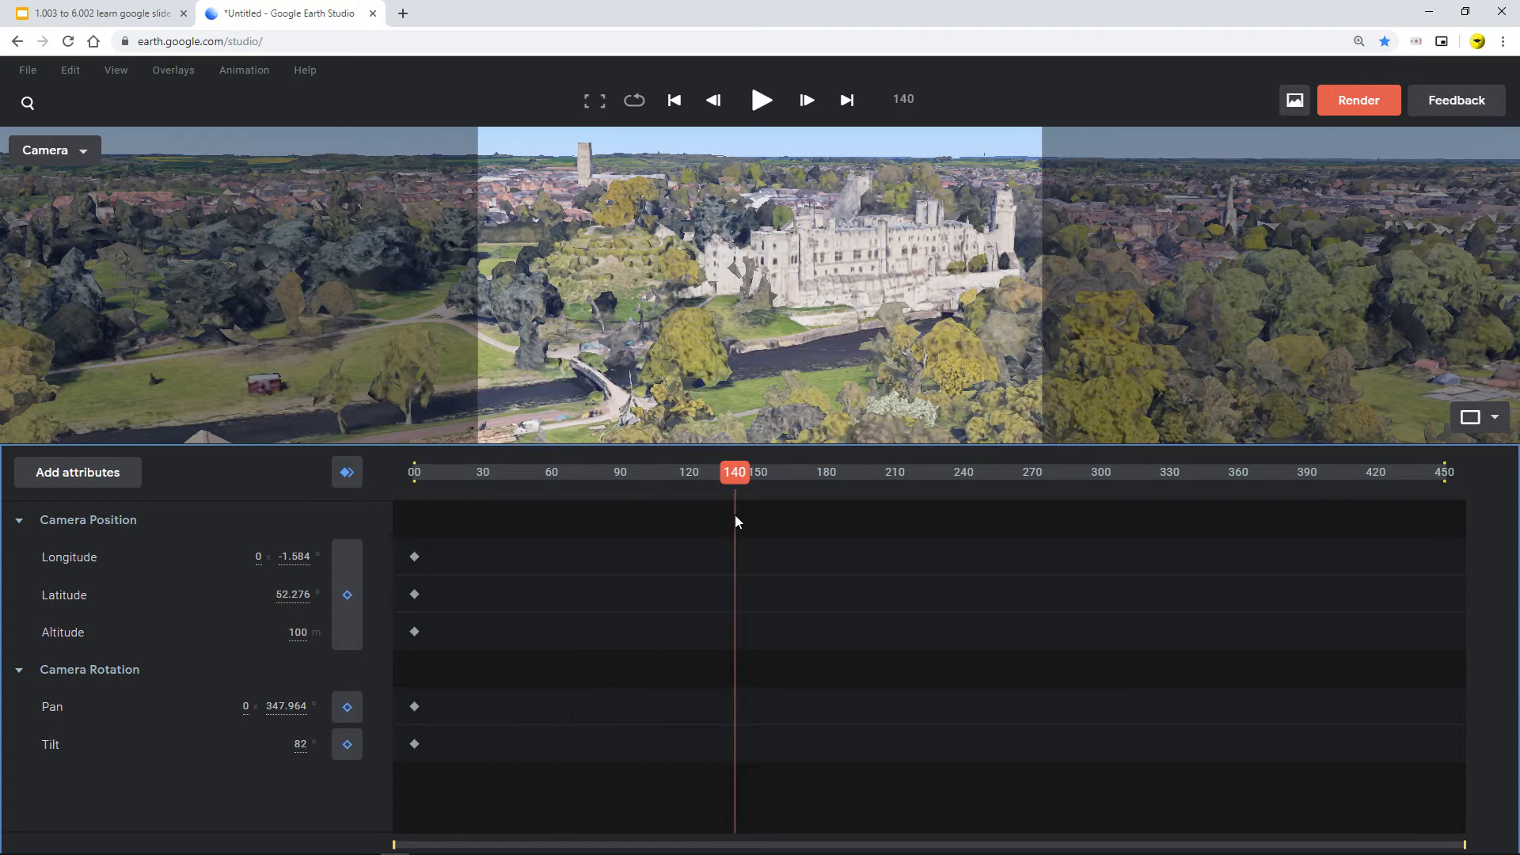
left_click(300, 630)
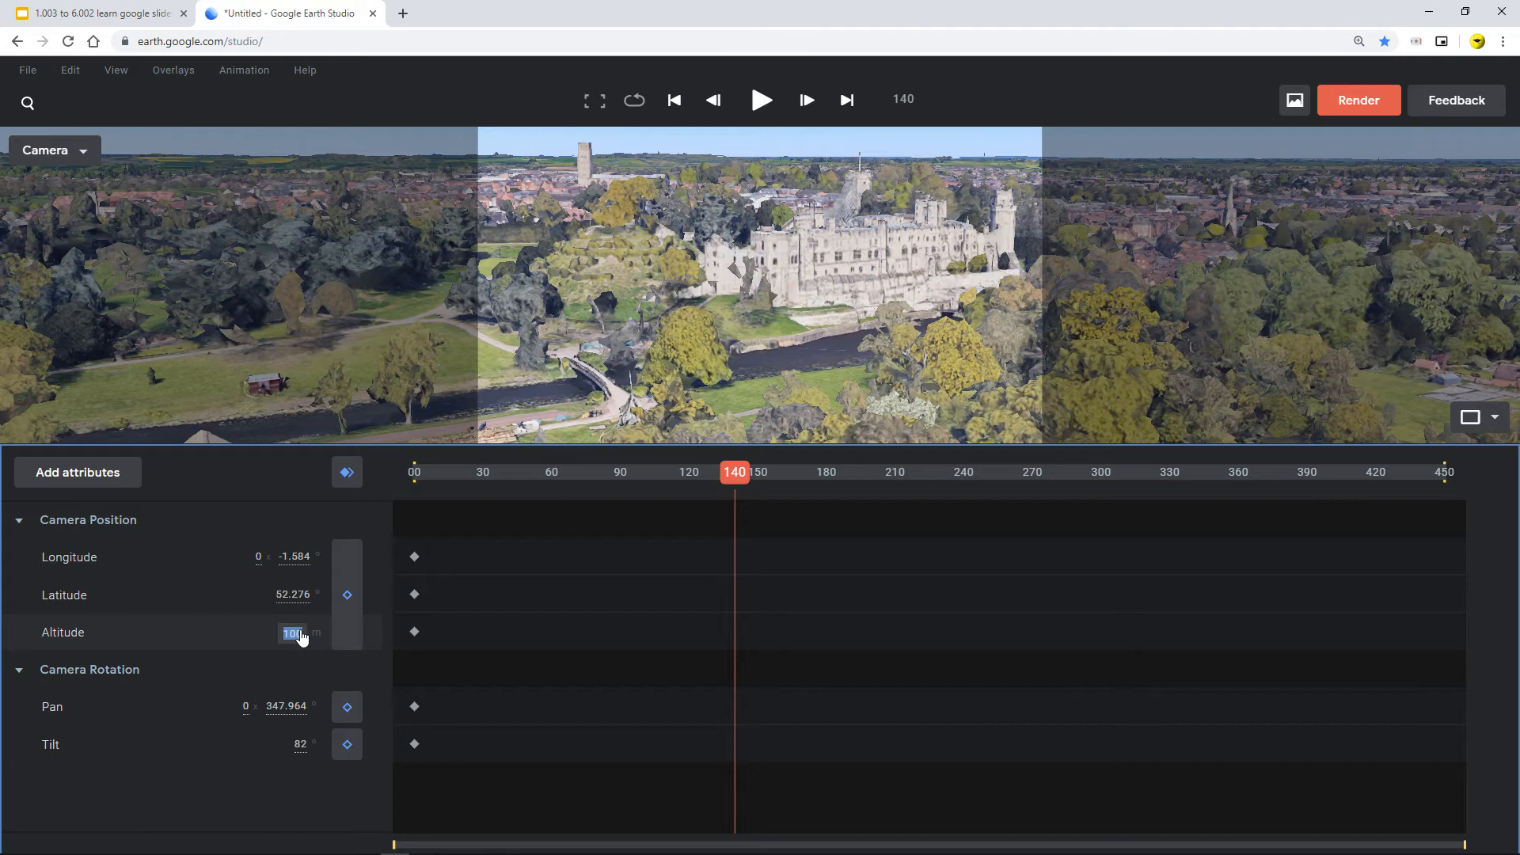
type("200")
key("Return")
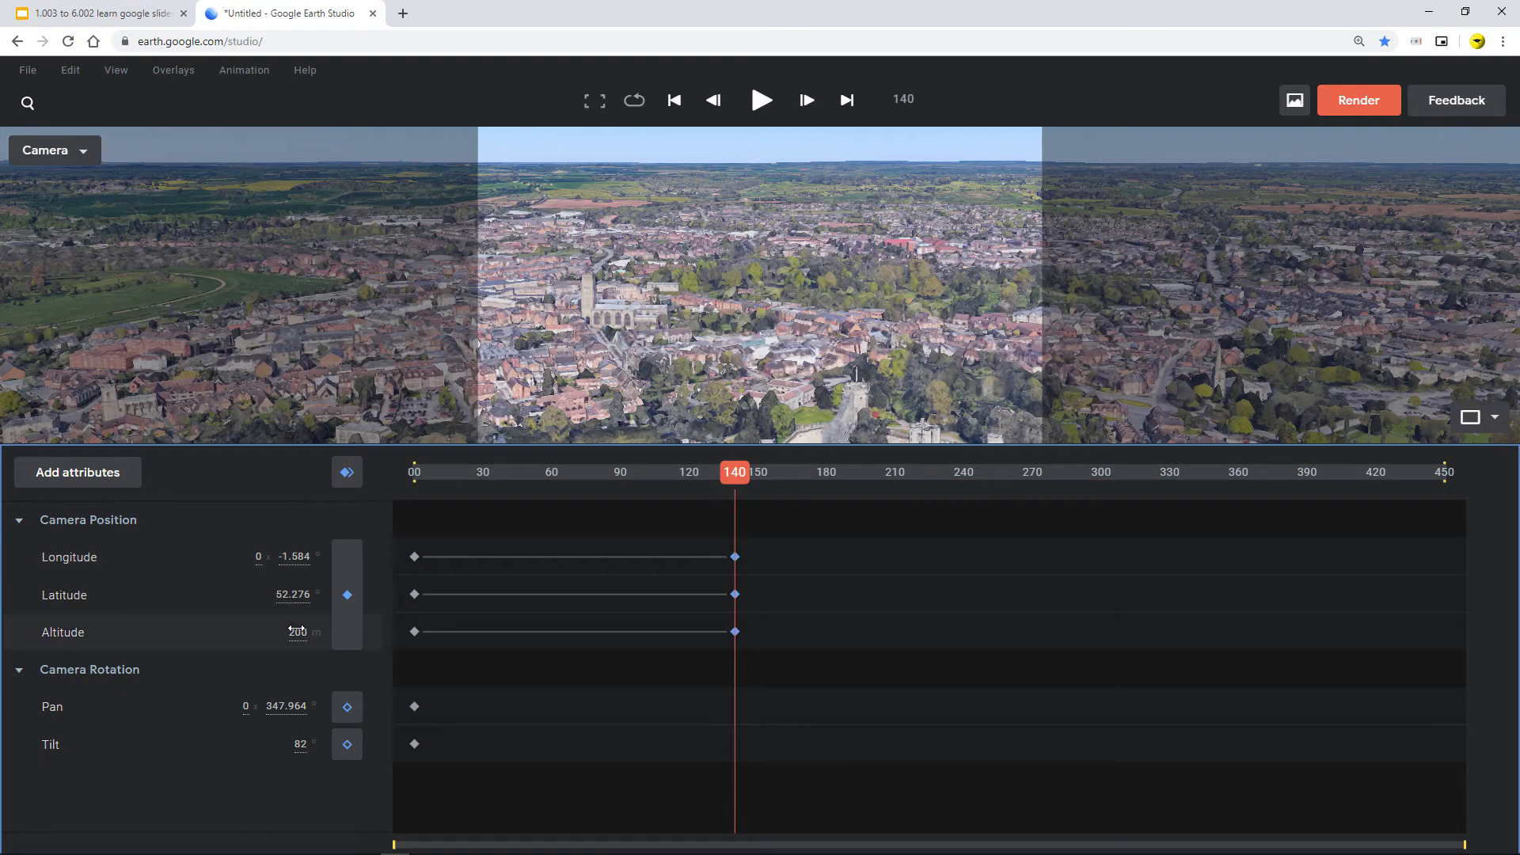
Step: Scrub the playhead from frame 0 toward frame 135 and move the view to preview the altitude animation
left_click_drag(693, 496, 269, 490)
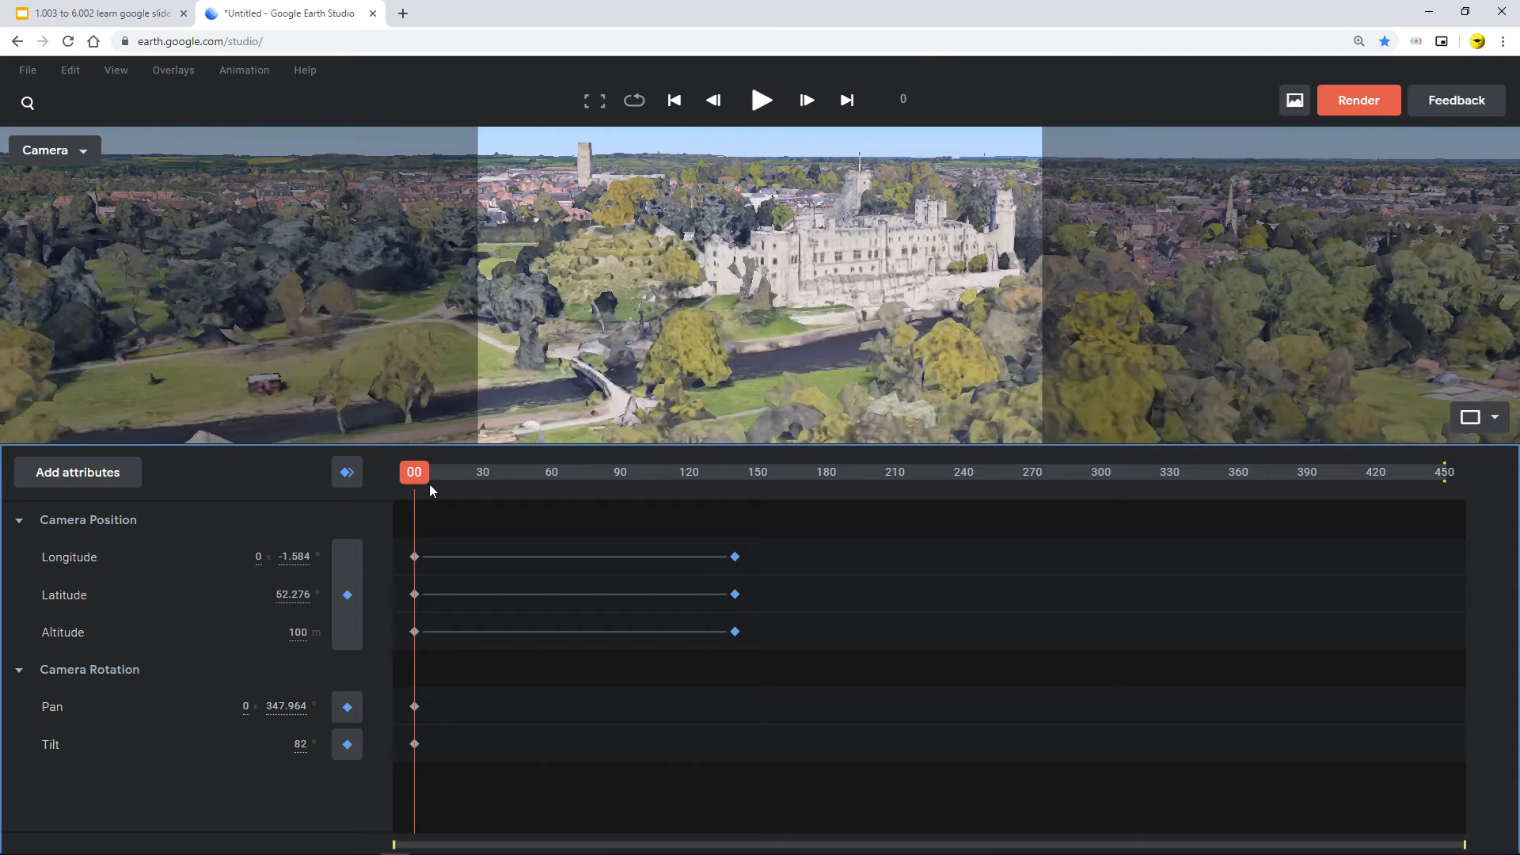
left_click(455, 496)
left_click_drag(482, 496, 725, 543)
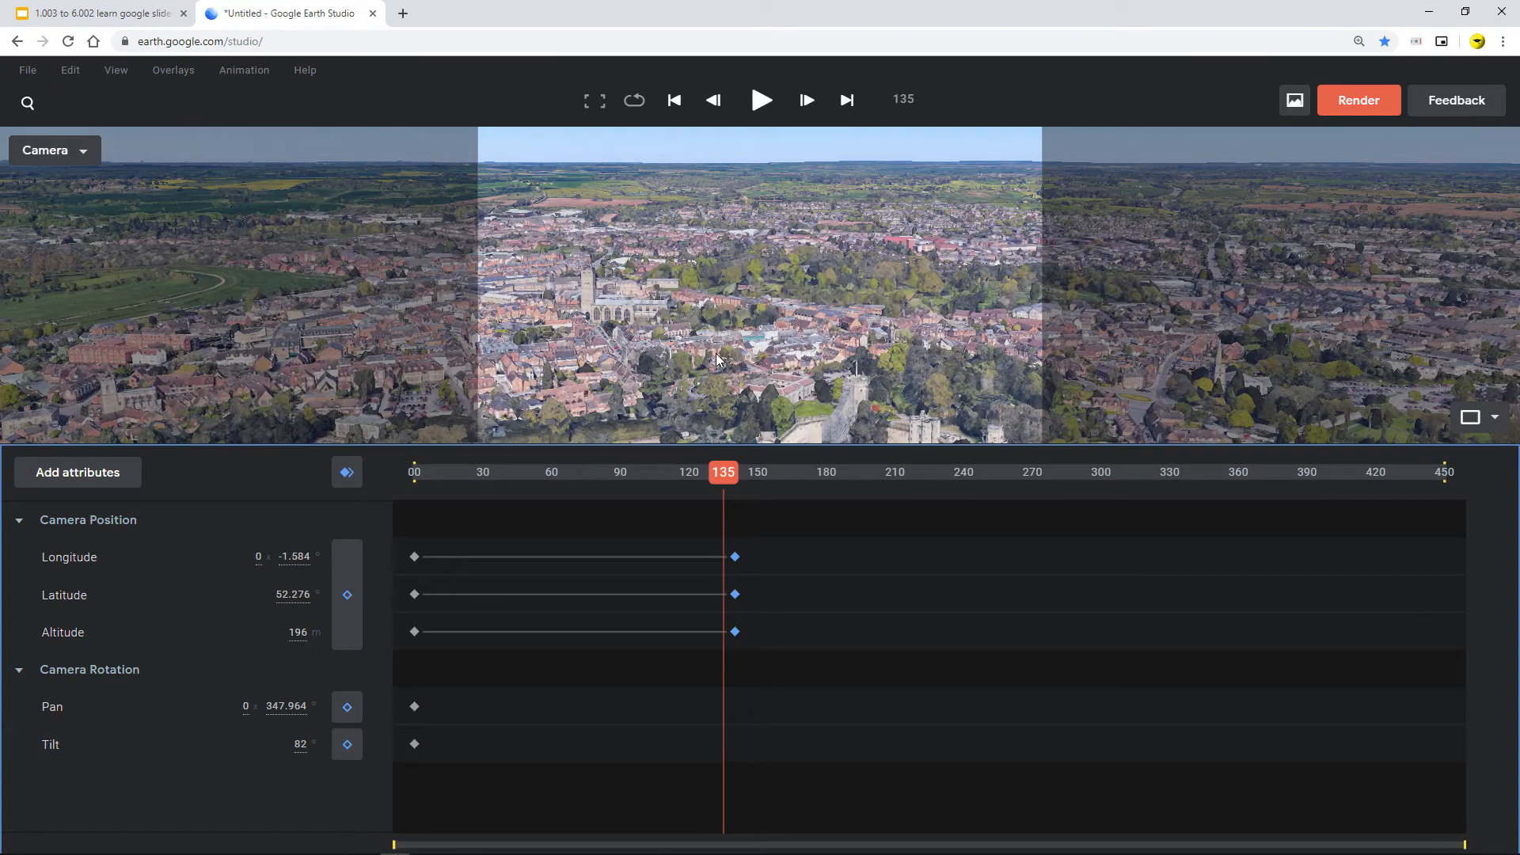
mouse_move(740, 301)
middle_mouse_down()
mouse_move(739, 376)
mouse_move(752, 257)
mouse_move(688, 338)
mouse_move(749, 309)
middle_mouse_up()
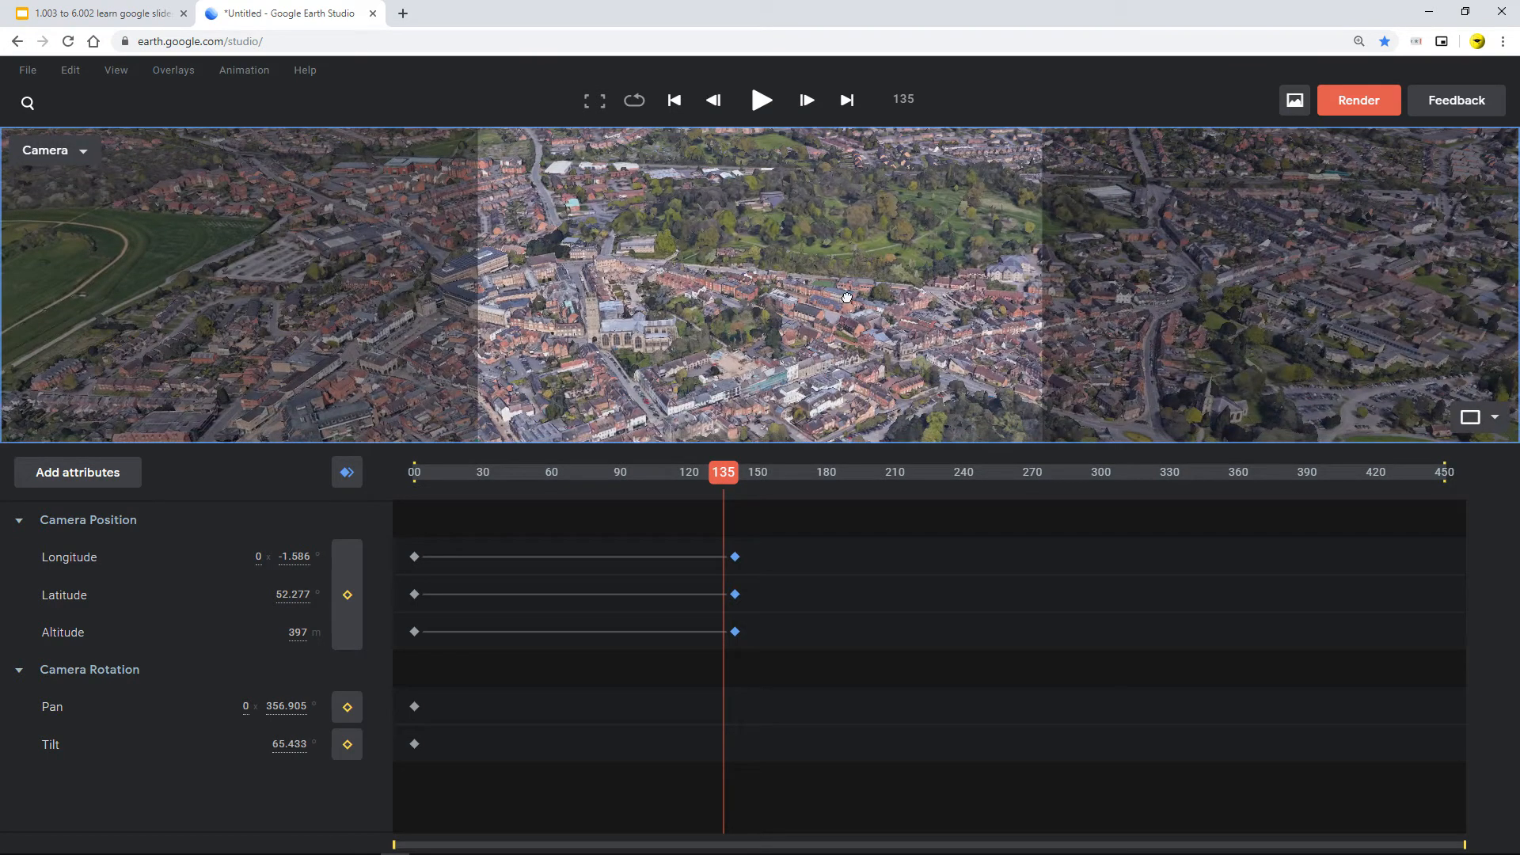
Step: Select and delete the Camera Position keyframes at frame 140, returning the playhead to frame 0
left_click(414, 472)
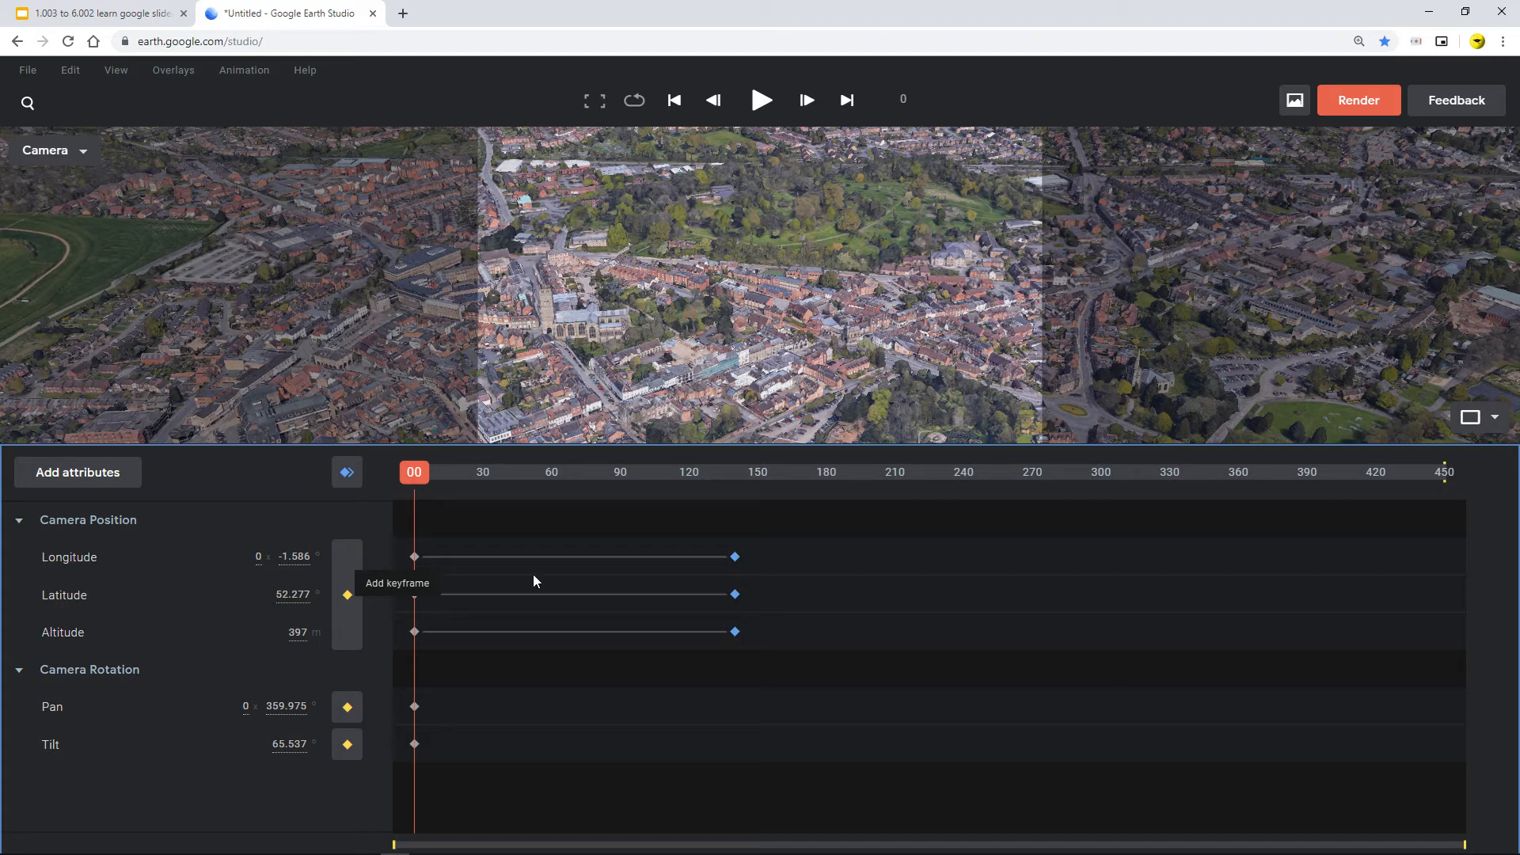
left_click_drag(683, 534, 781, 673)
key("Delete")
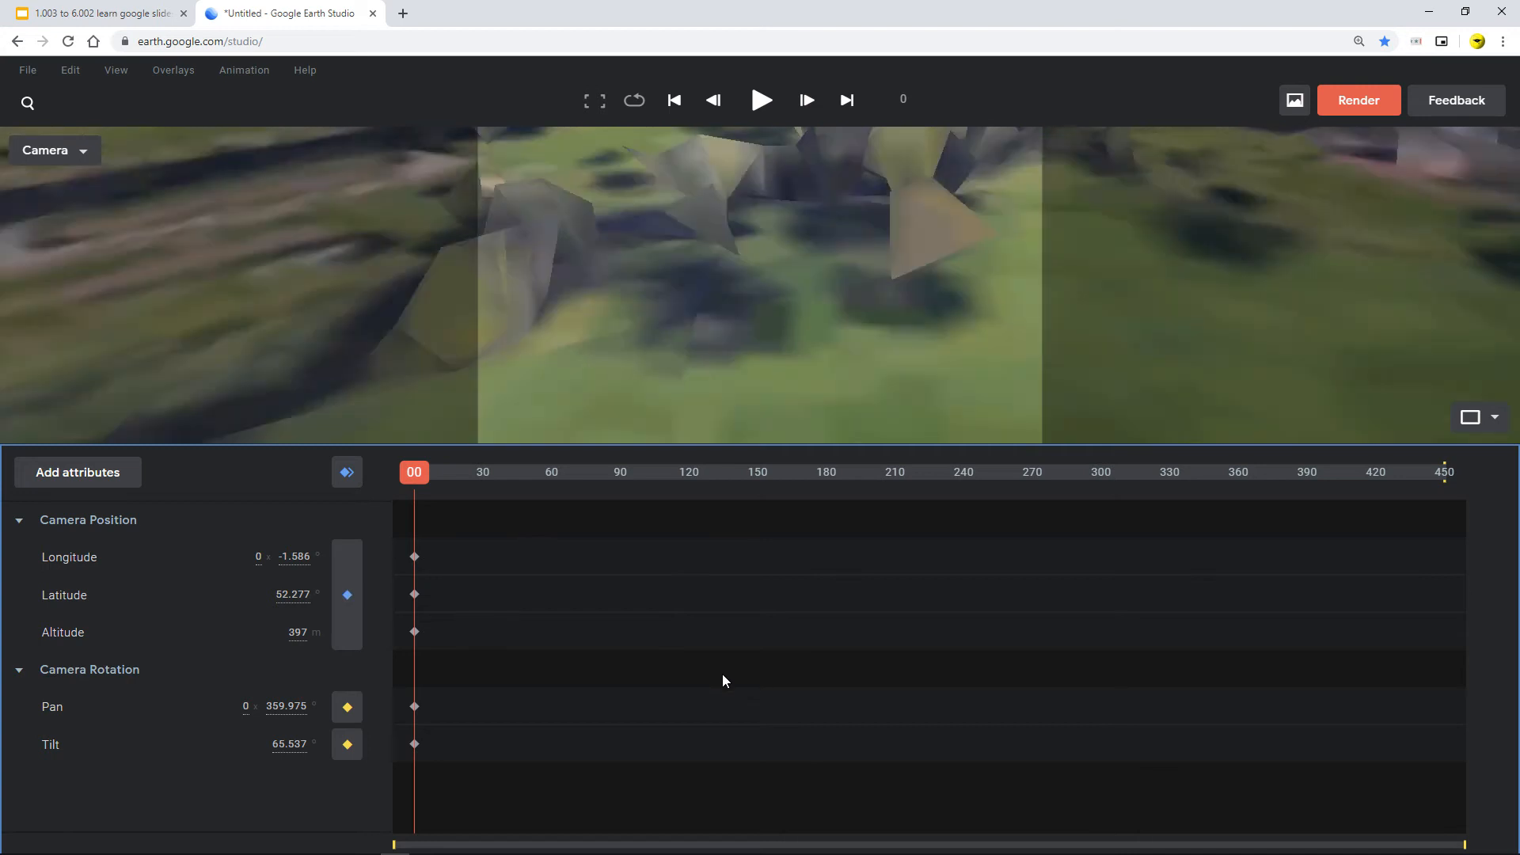
left_click_drag(524, 495, 249, 502)
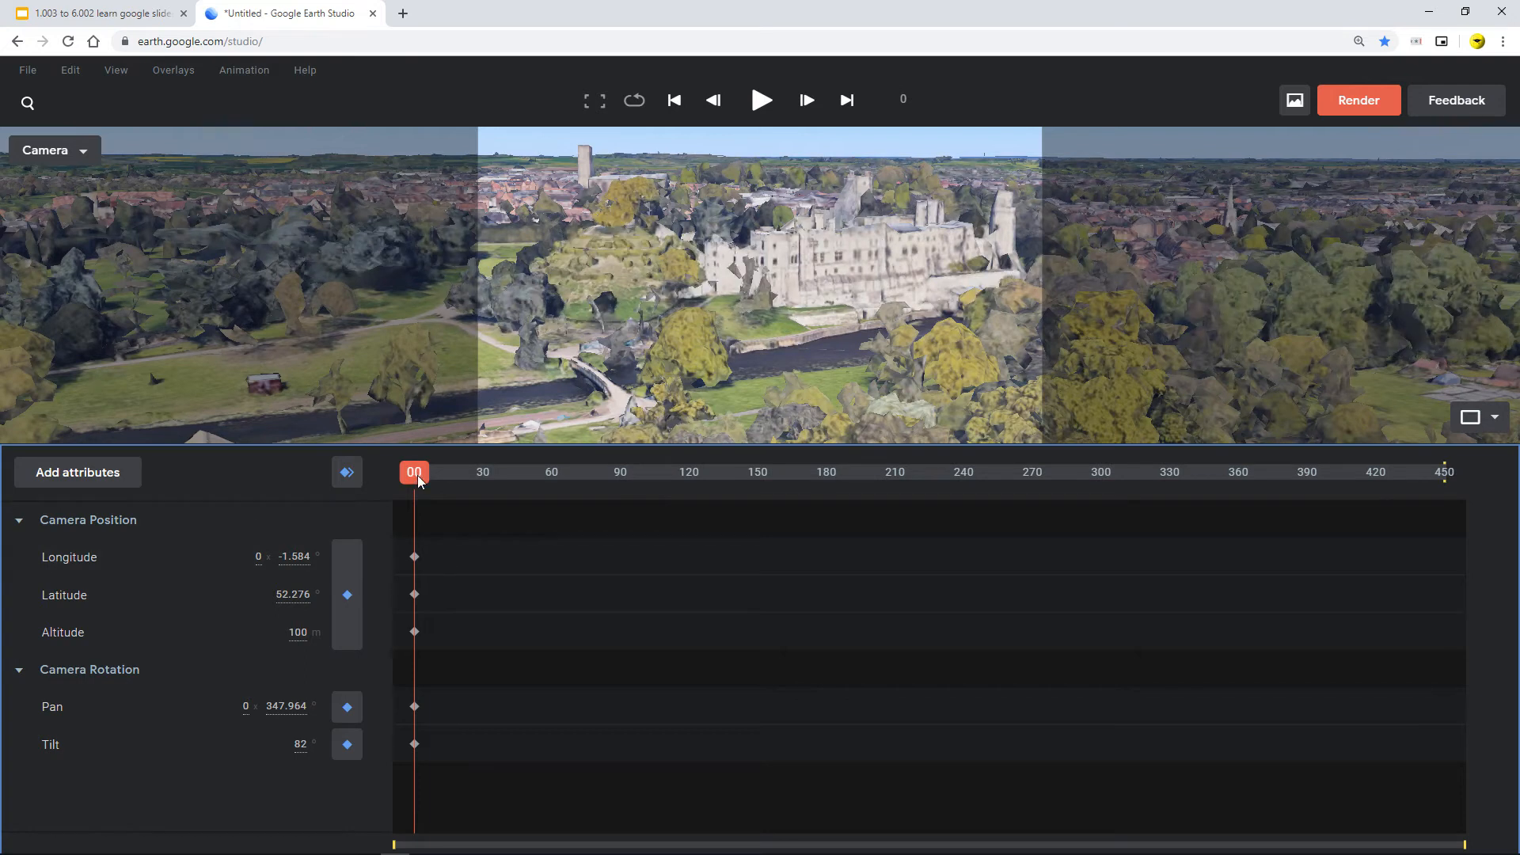
Step: Move the playhead to frame 126 and set the camera Altitude to 150 m there
left_click_drag(417, 475, 702, 495)
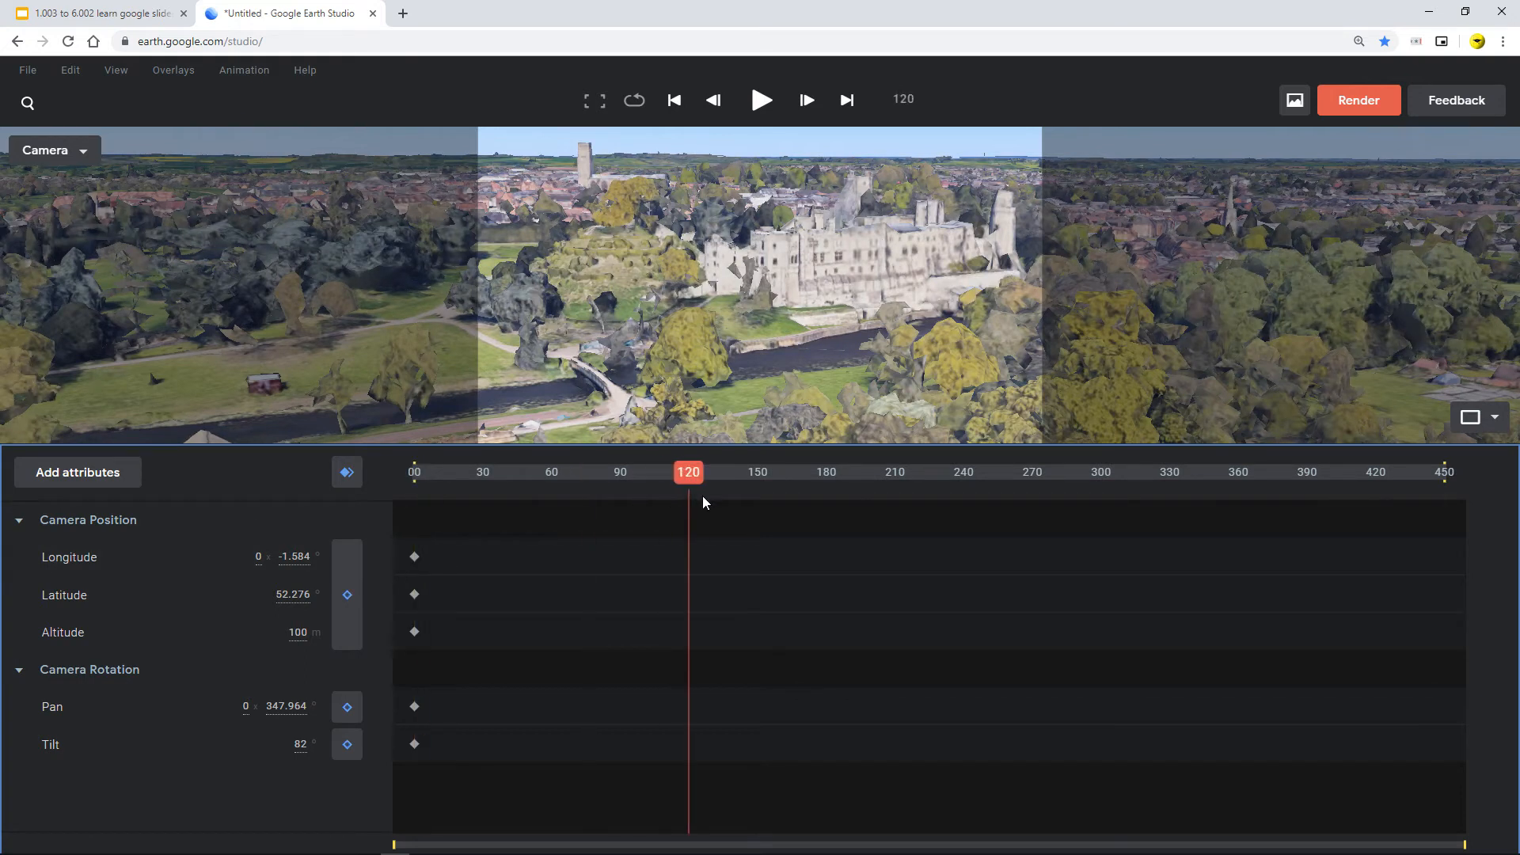
left_click(293, 633)
type("15")
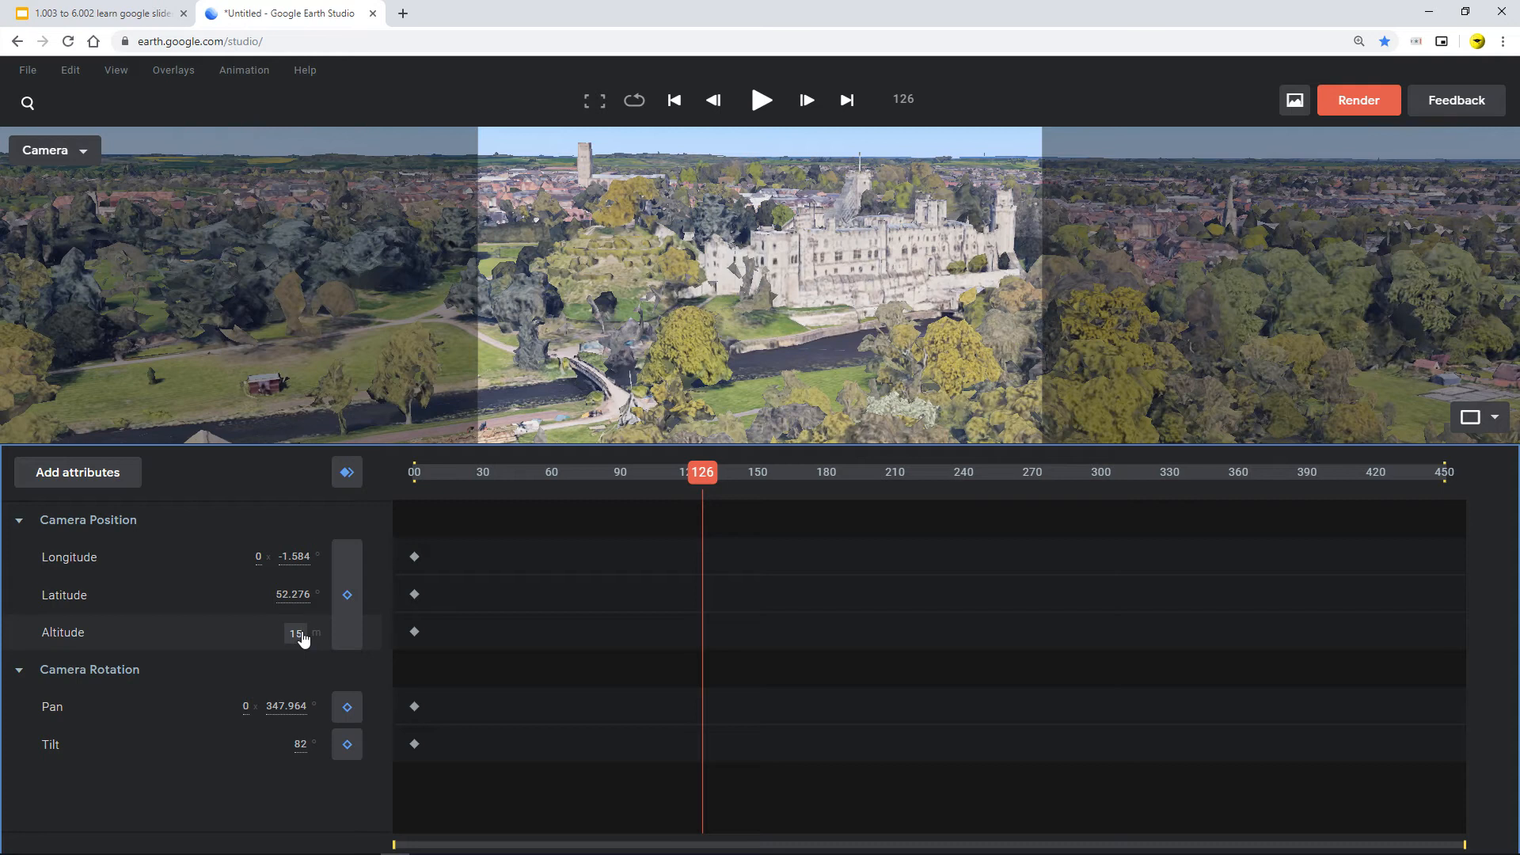
type("0")
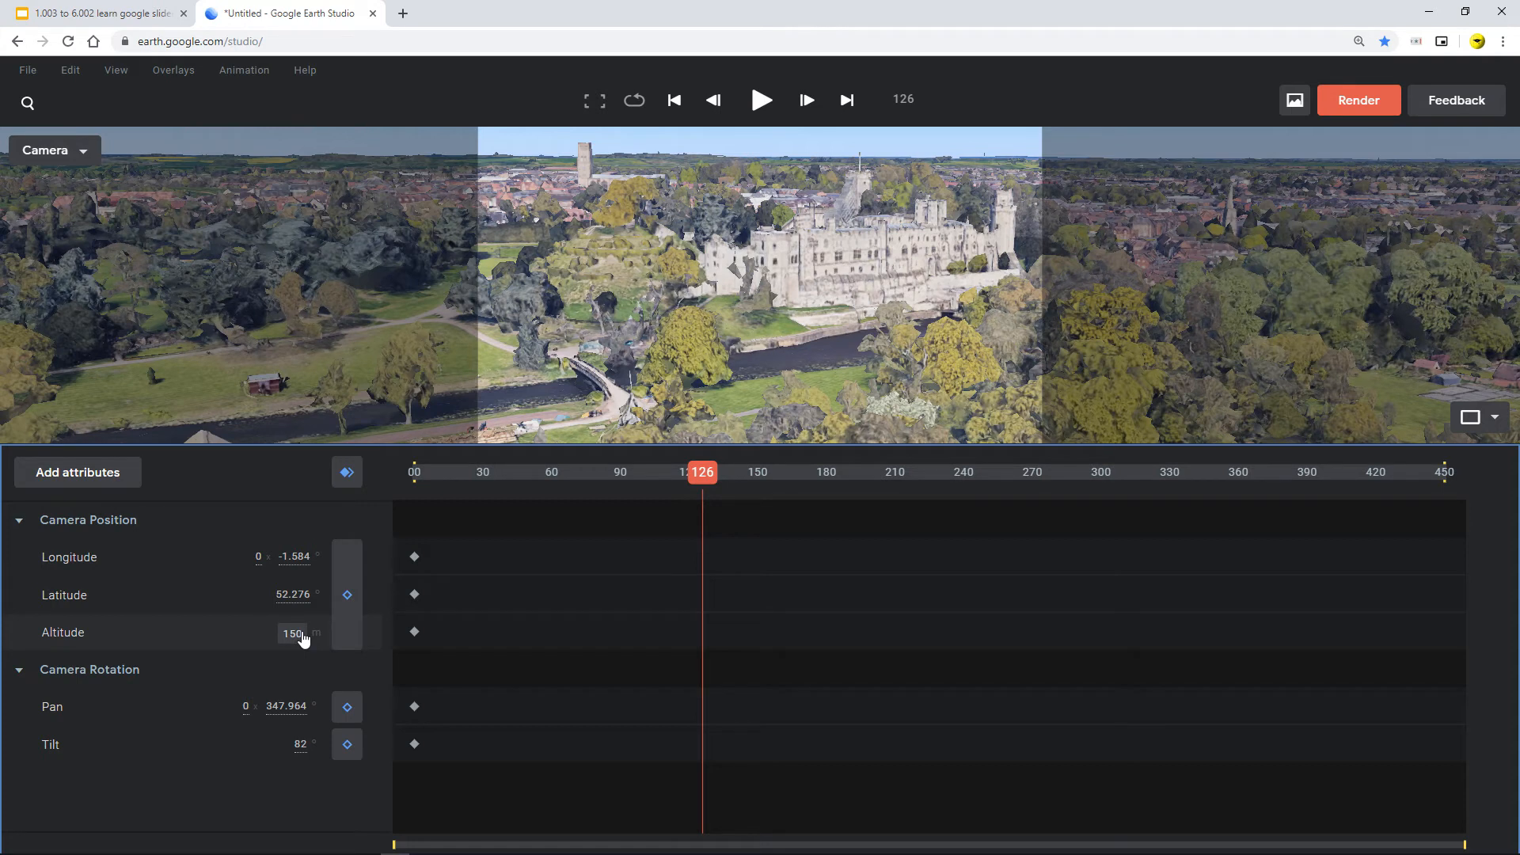
key("Return")
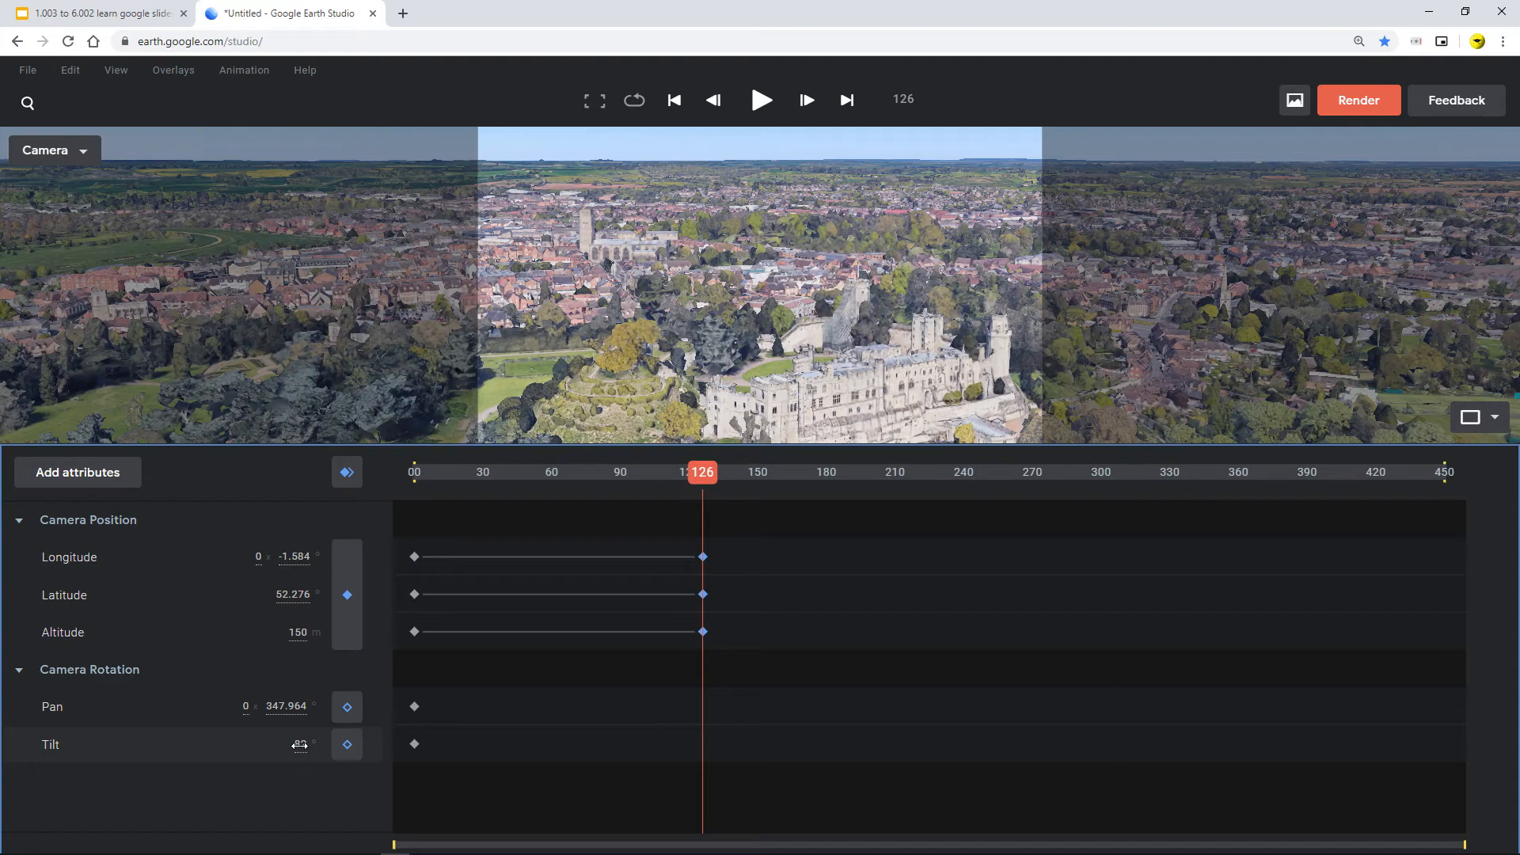
Step: Scrub the camera Tilt to about 72.6 at frame 126 to keyframe it
left_click_drag(300, 745, 209, 747)
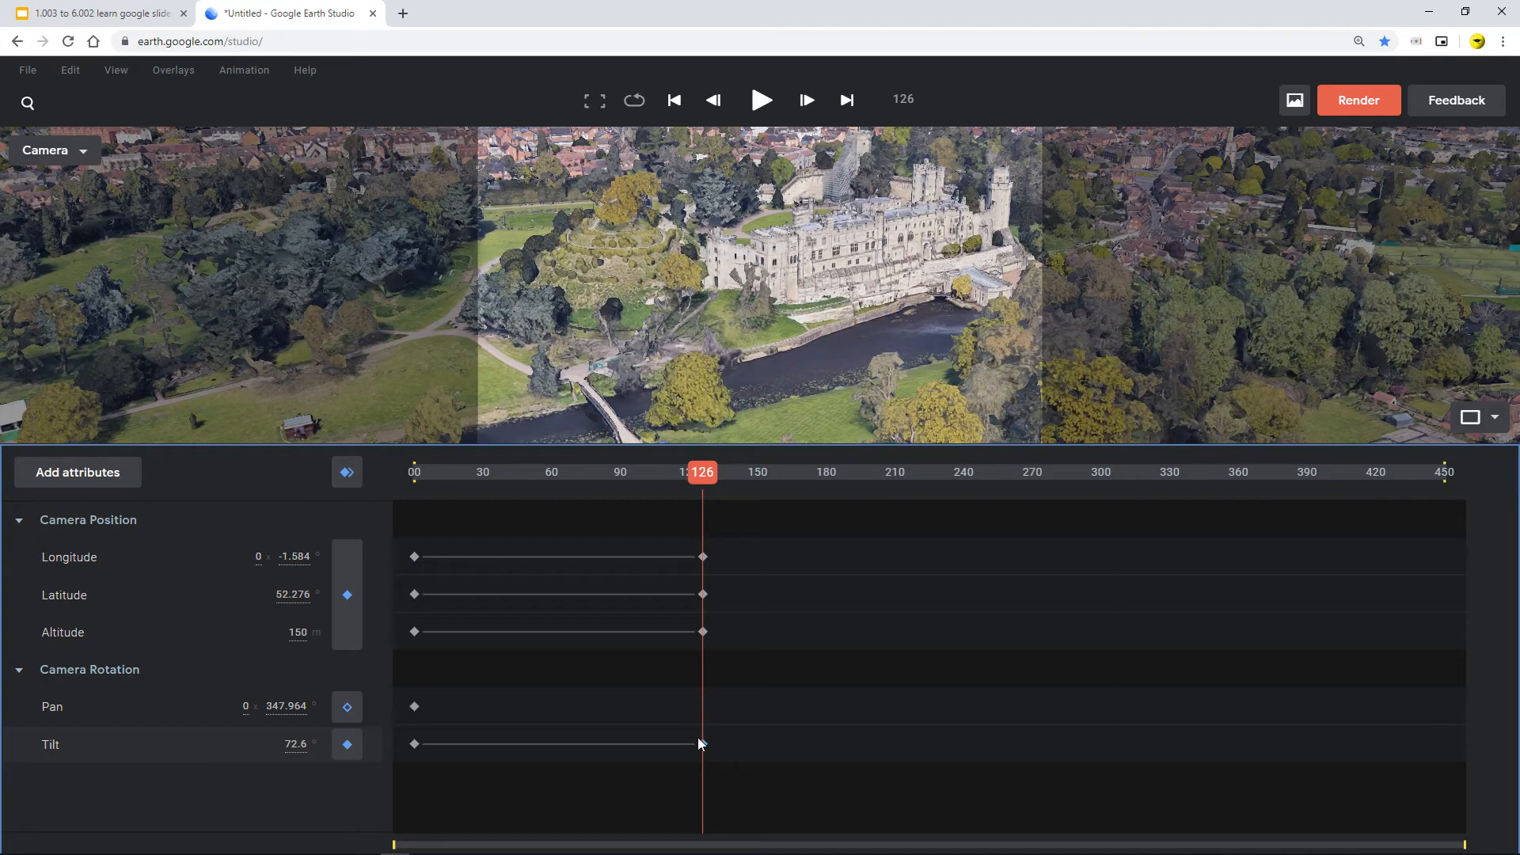
left_click_drag(665, 705, 737, 776)
Step: Scrub the playhead between frame 0 and frame 153 to preview the altitude and tilt animation
mouse_move(702, 473)
left_mouse_down()
mouse_move(354, 470)
mouse_move(272, 454)
left_mouse_up()
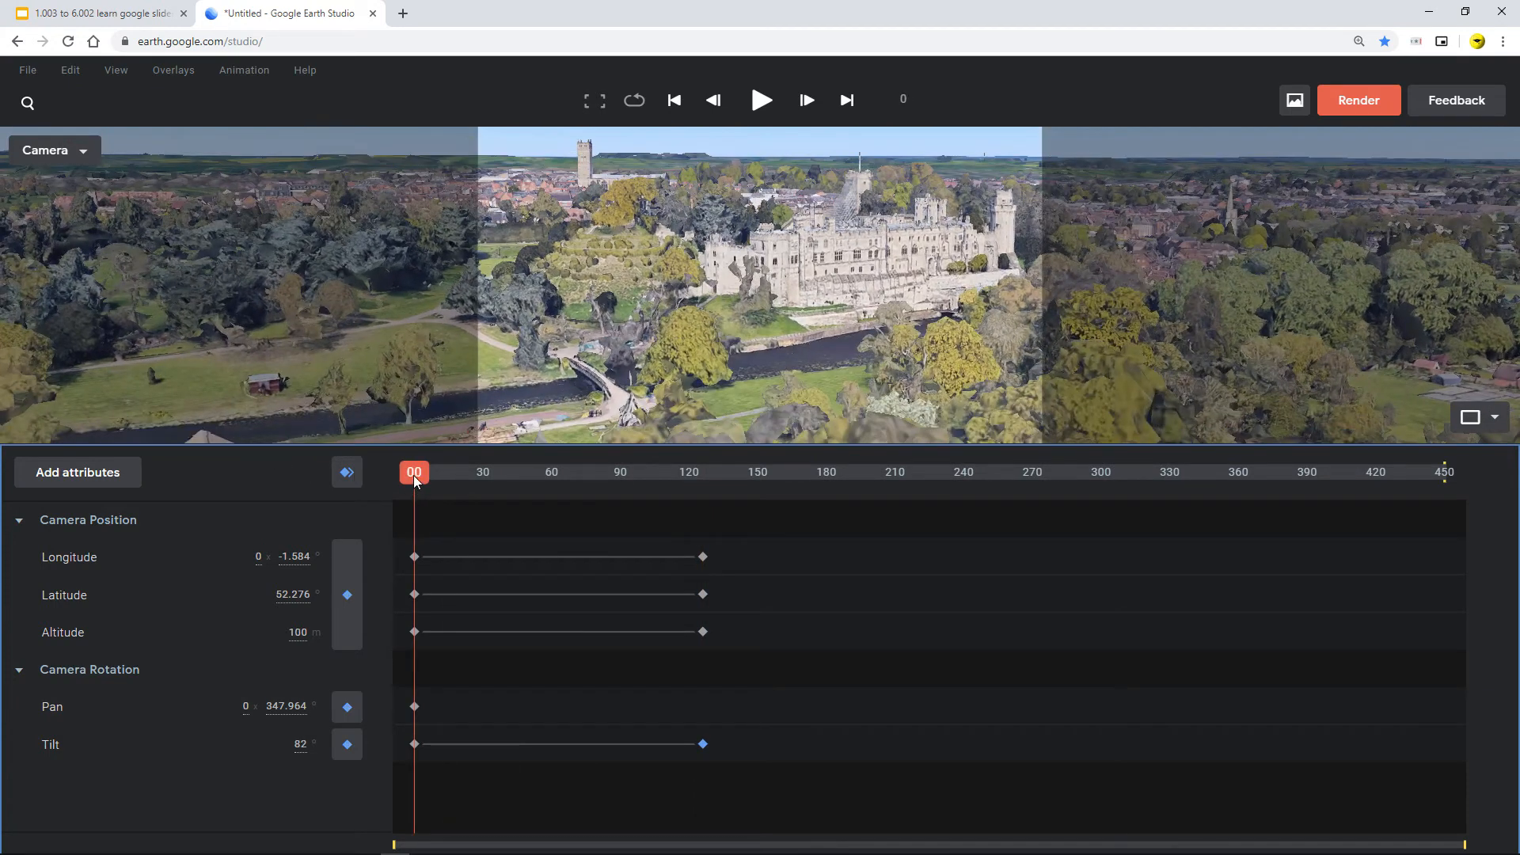
left_click_drag(411, 476, 250, 525)
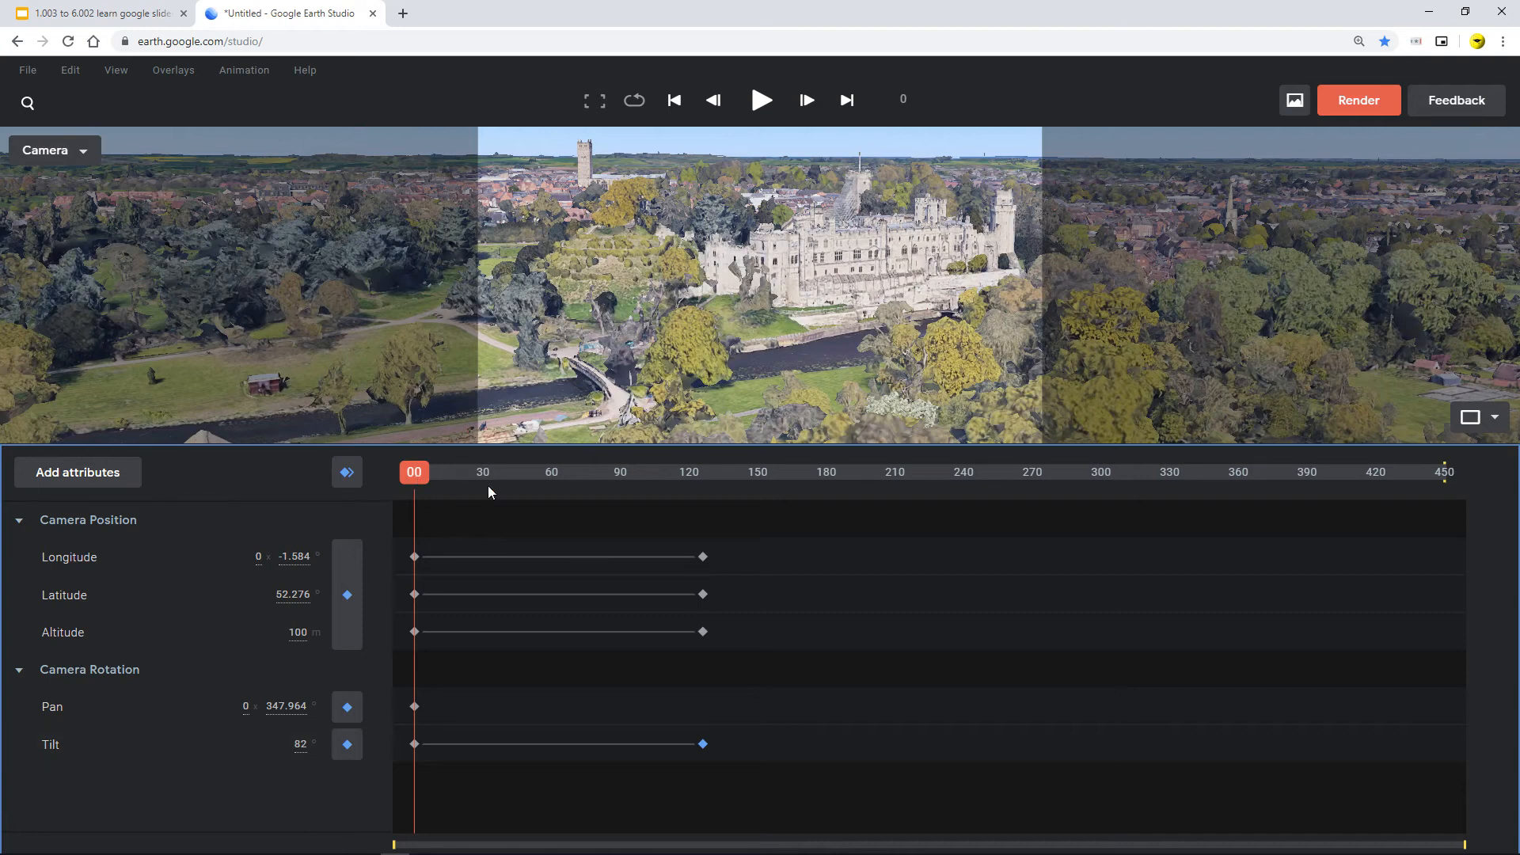
left_click_drag(488, 486, 732, 533)
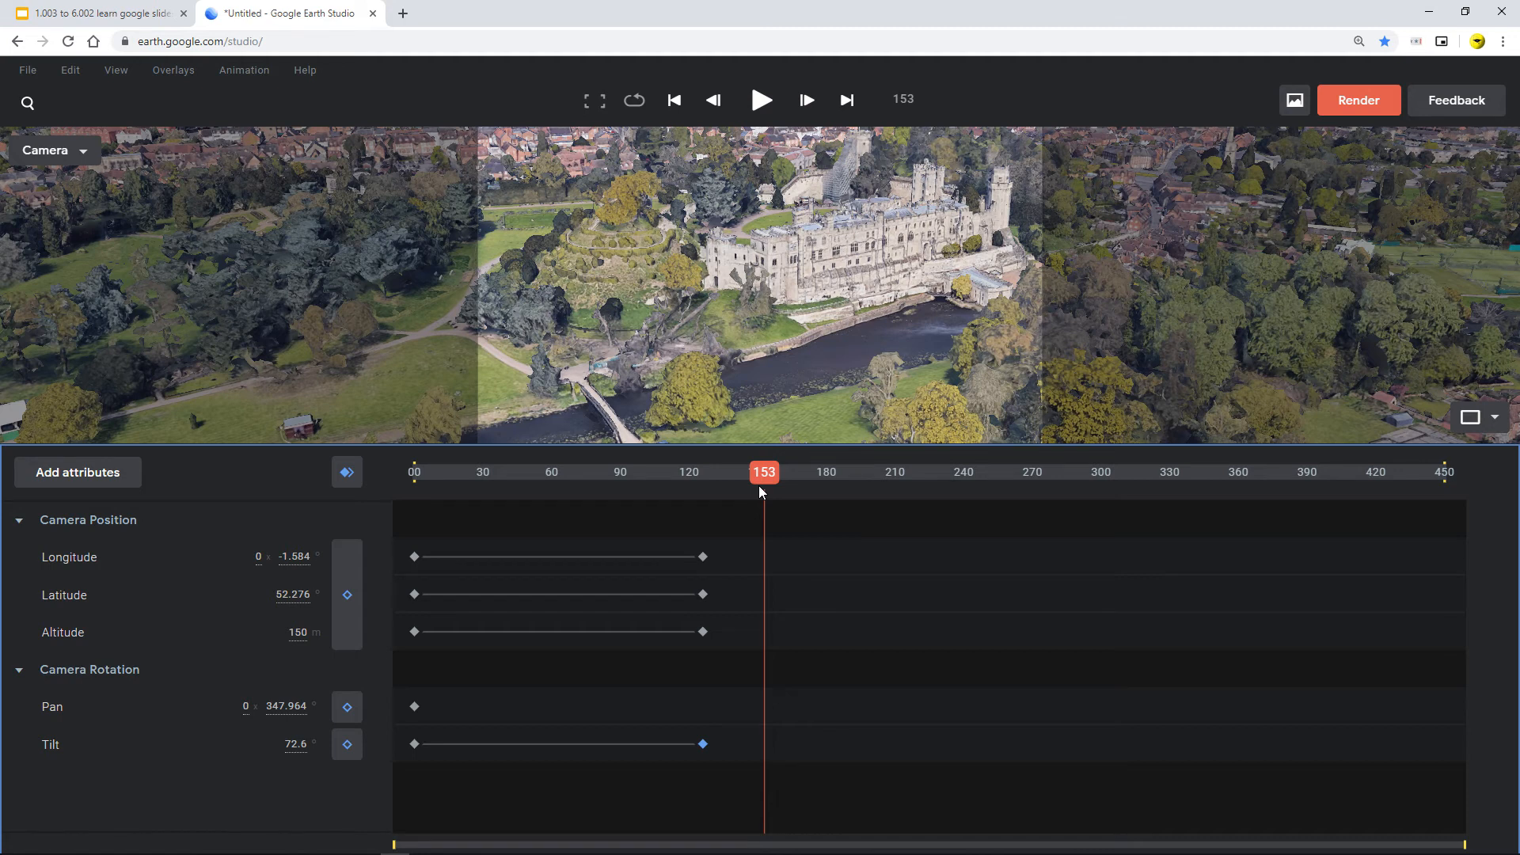
left_click_drag(759, 486, 702, 486)
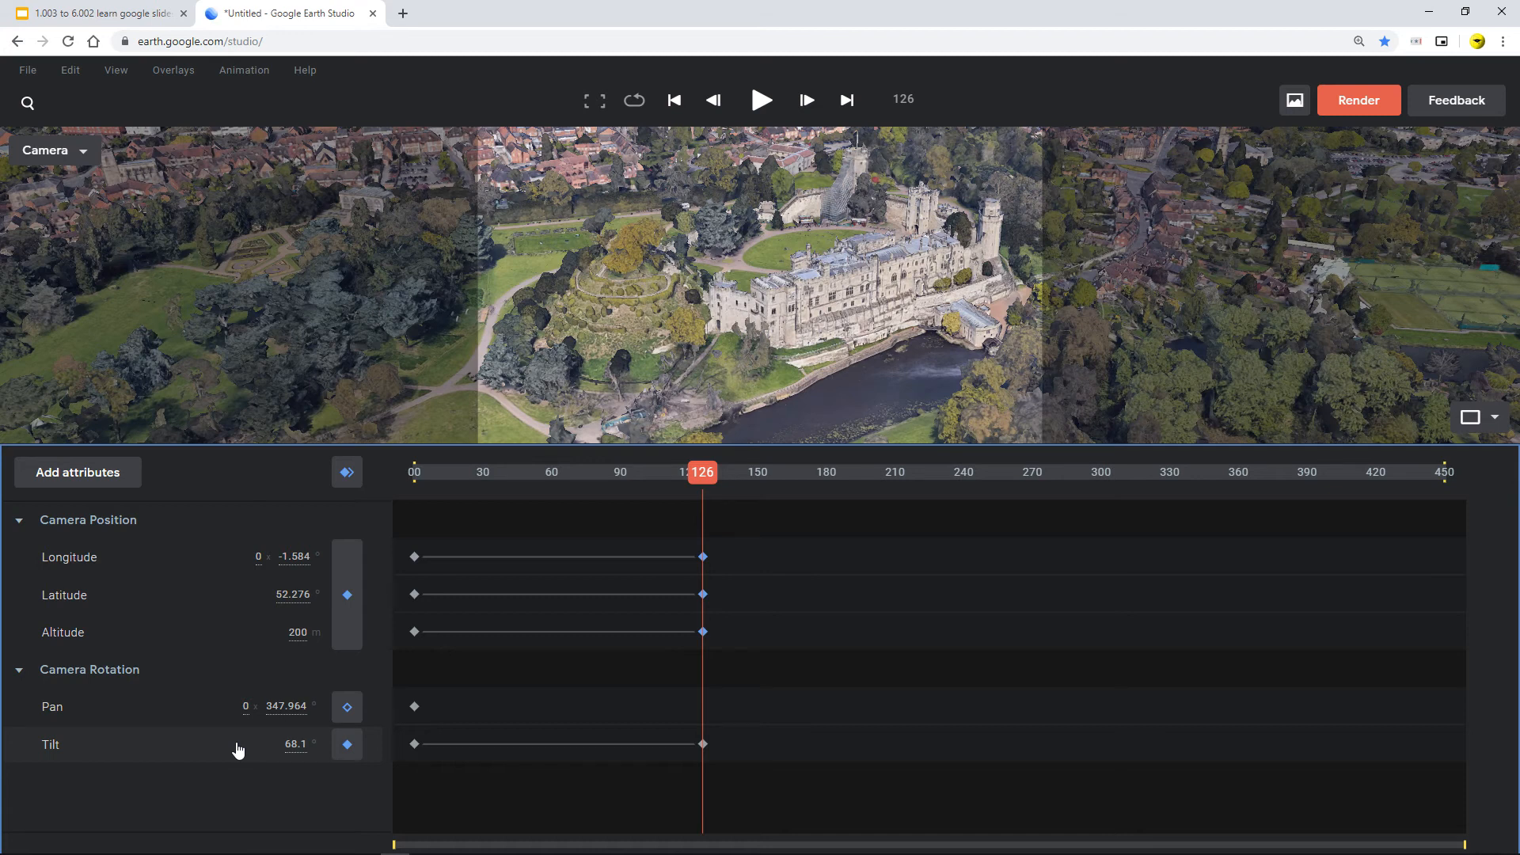
left_click(414, 473)
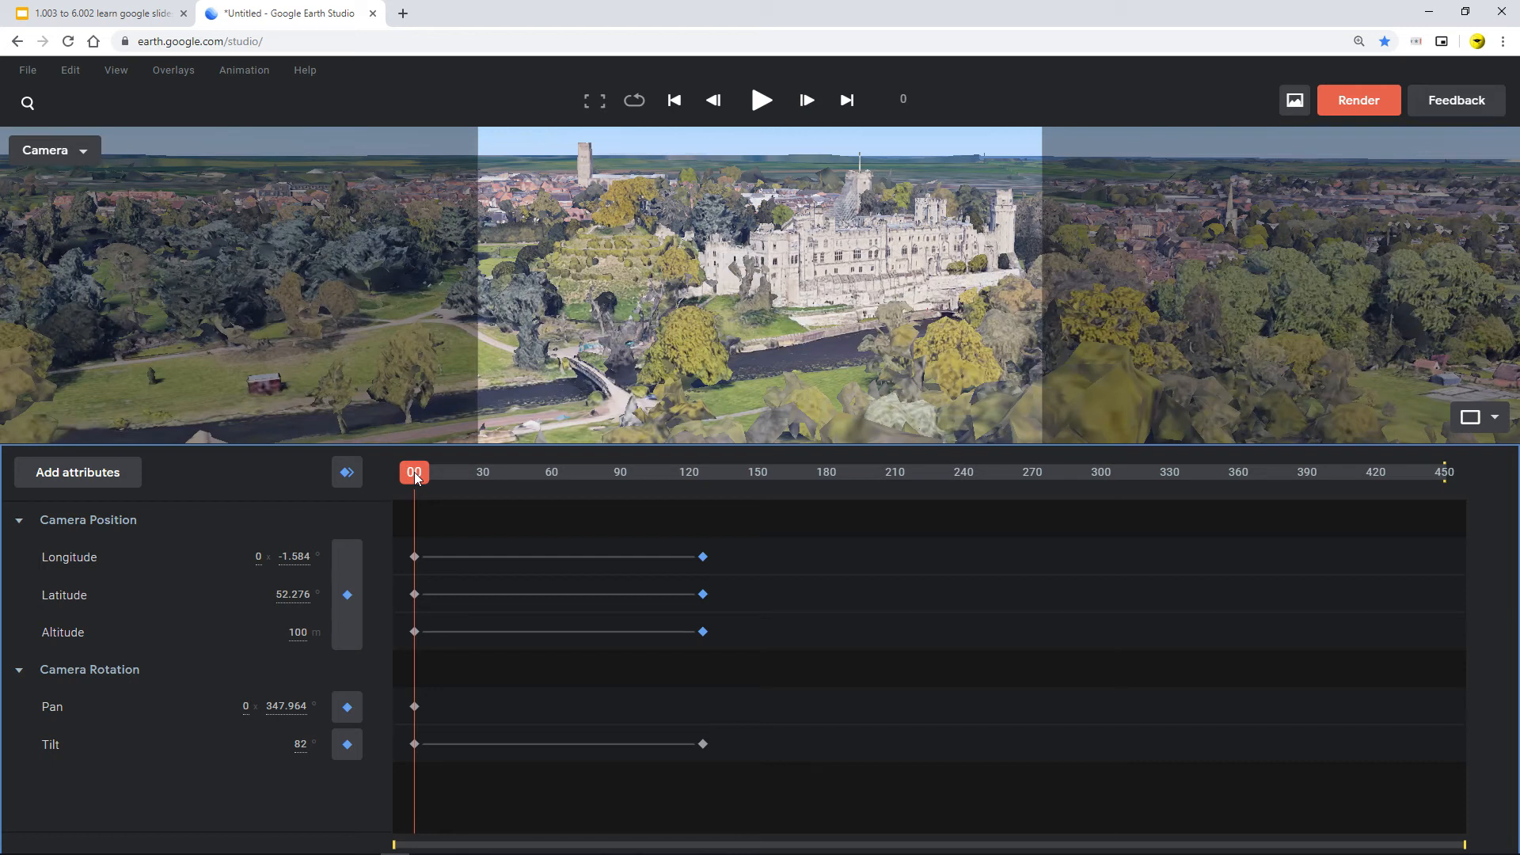
left_click_drag(417, 475, 764, 529)
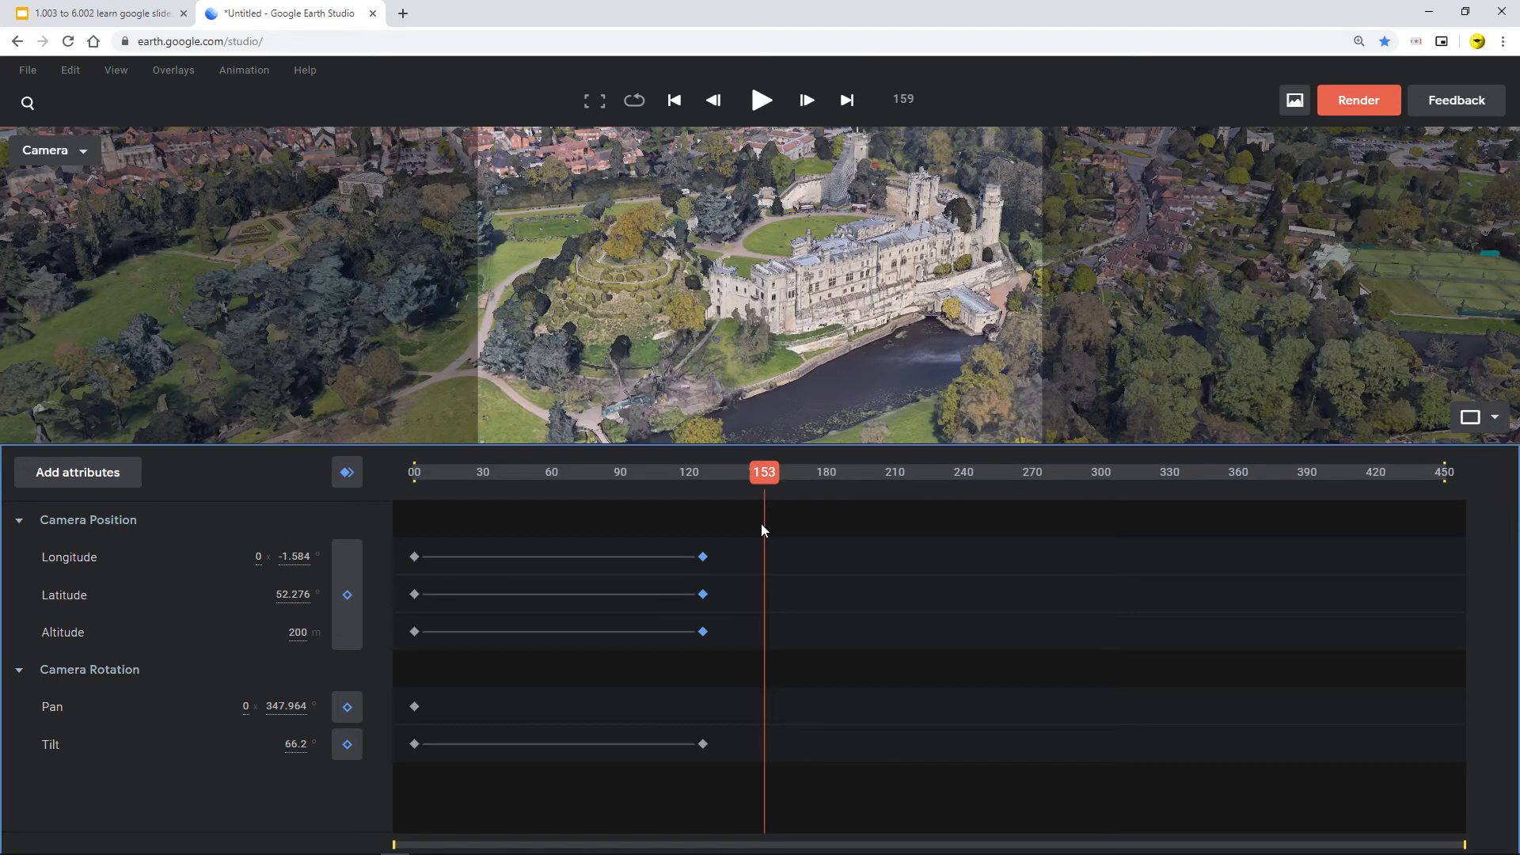
Step: Switch between the slides and Earth Studio tabs to review the Attributes Overview slide
left_click(78, 471)
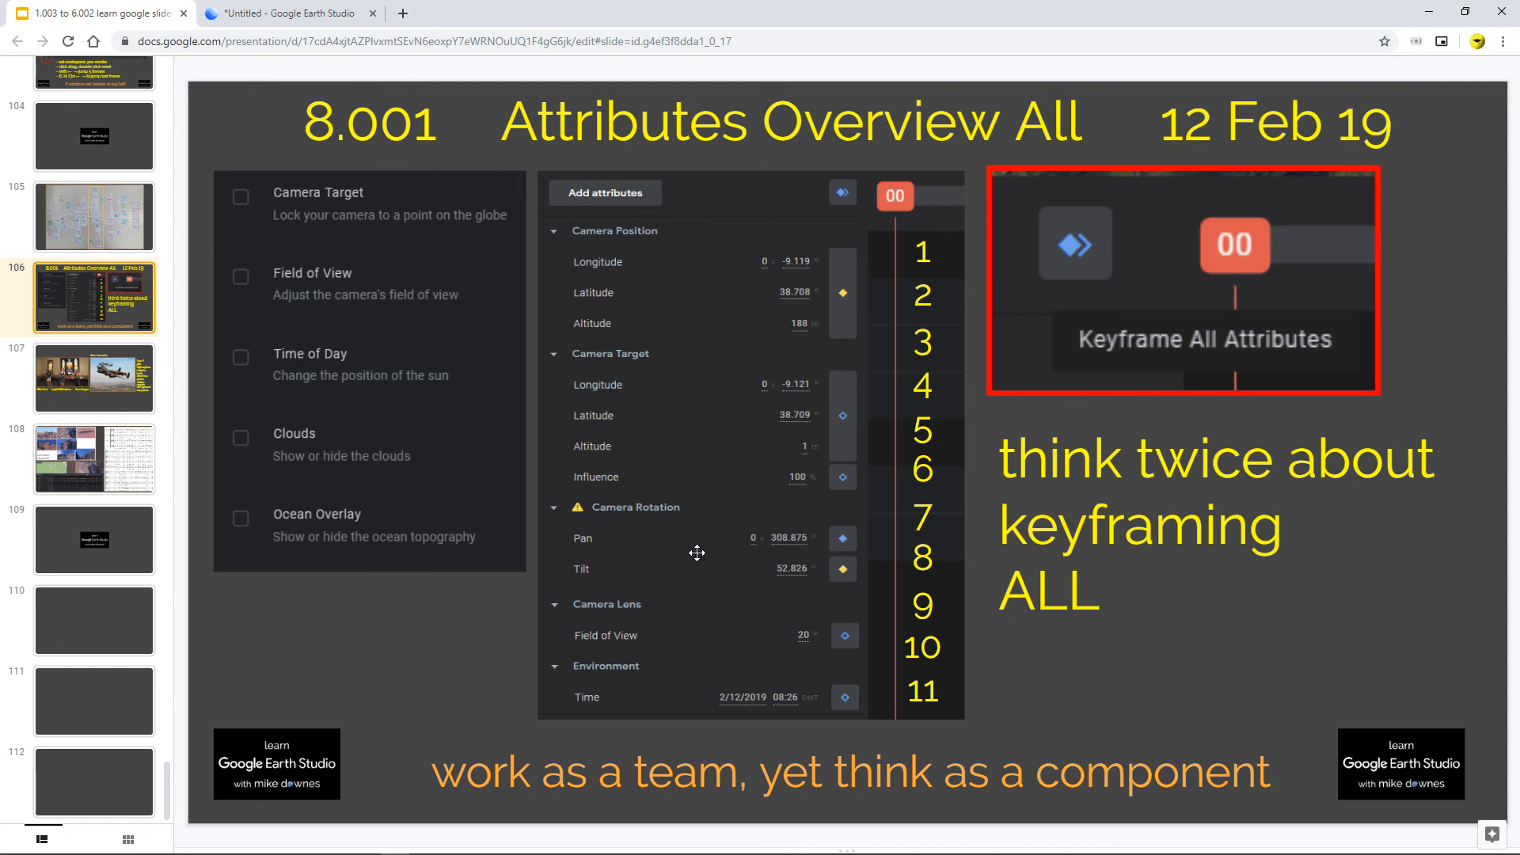
key("ctrl+Tab")
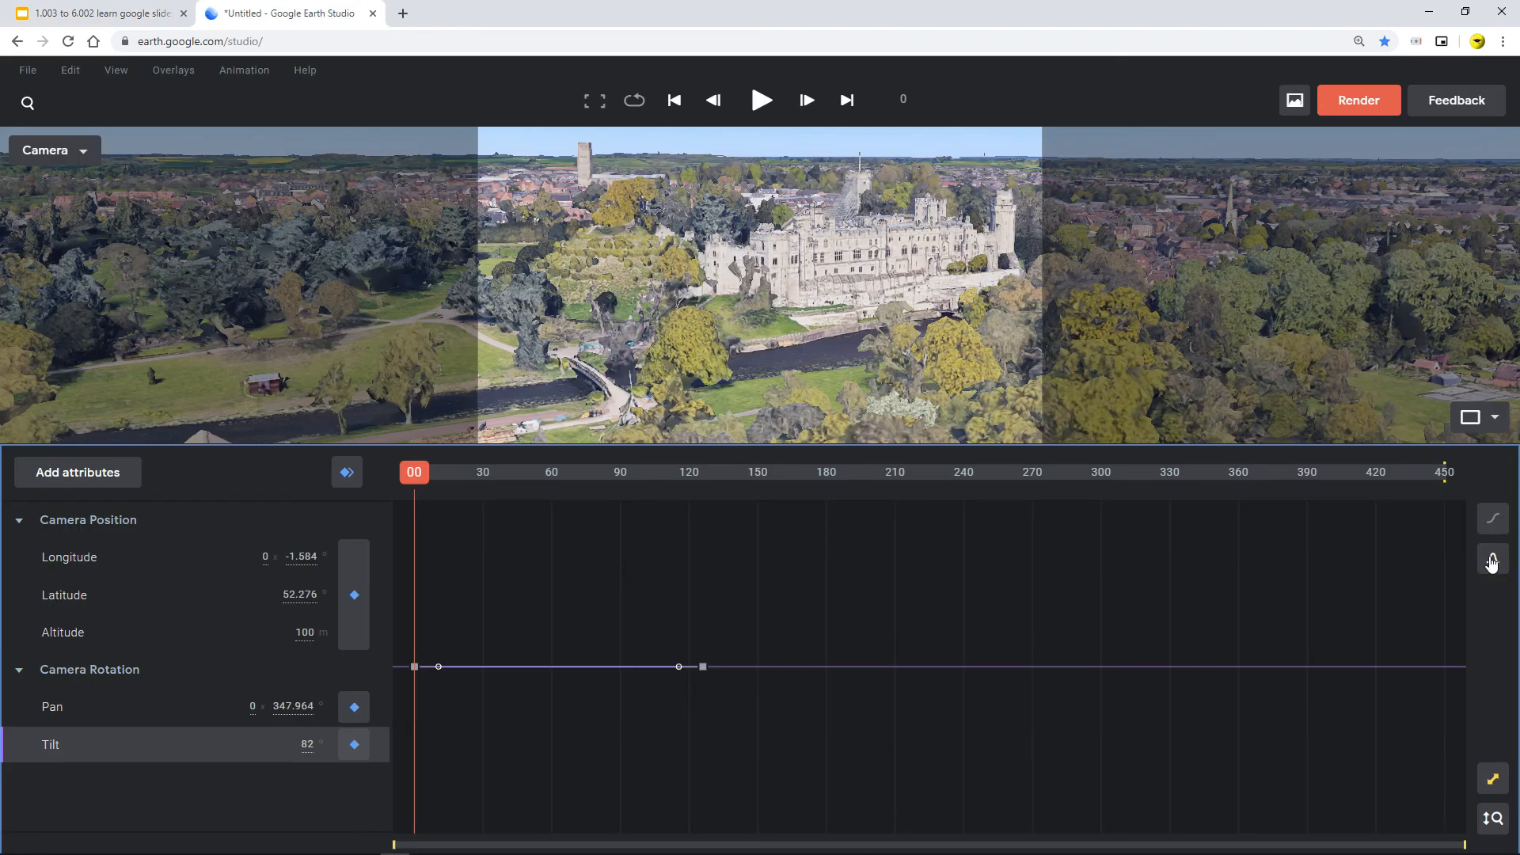
left_click(44, 14)
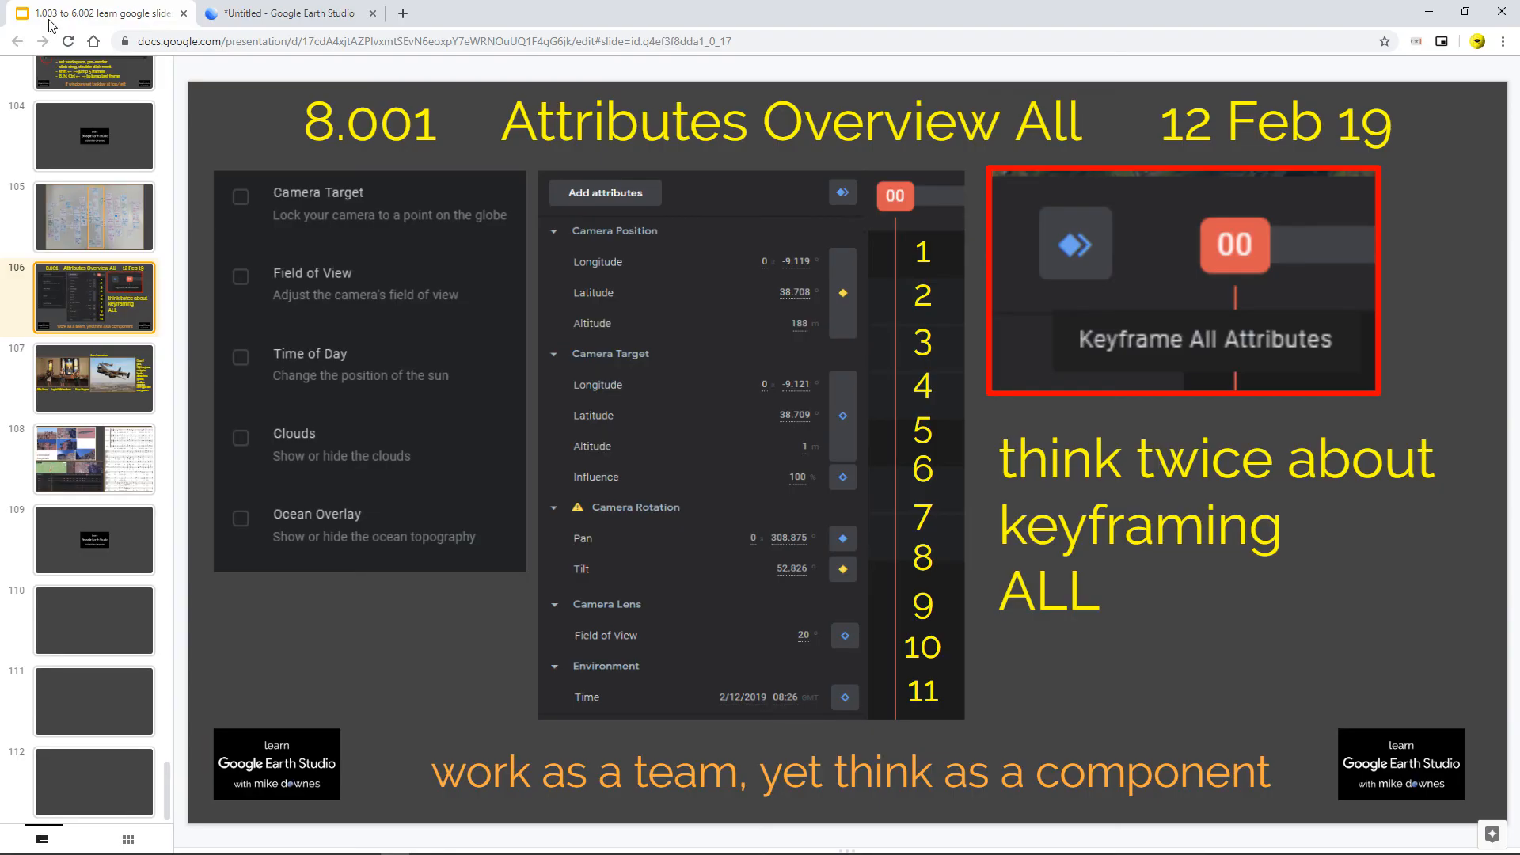